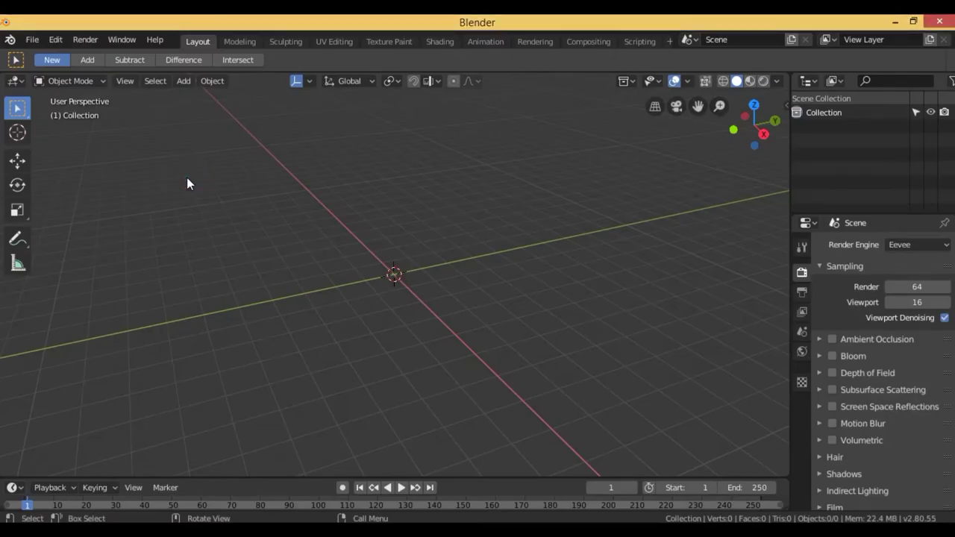
# Step: Add a plane mesh at the origin and scale it up
pyautogui.click(179, 81)
pyautogui.moveTo(224, 98)
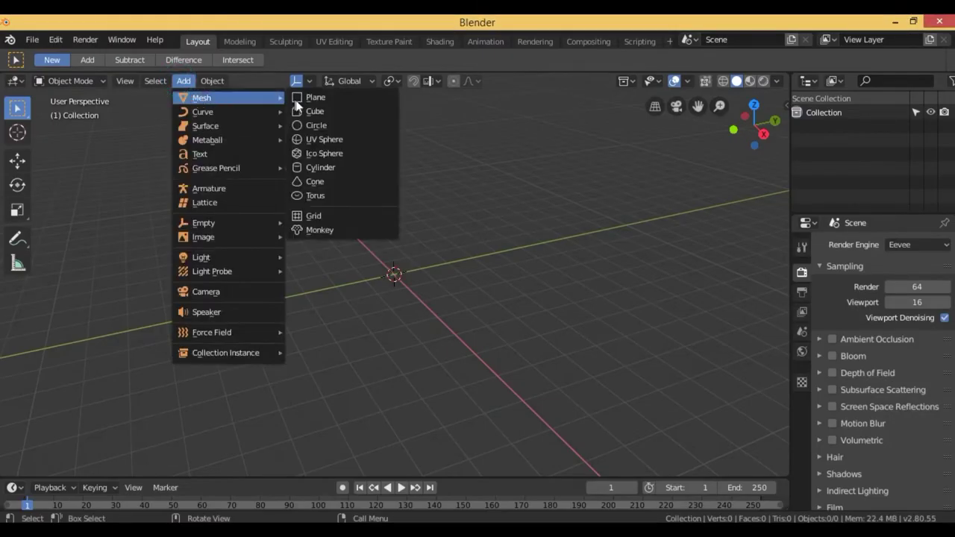
pyautogui.click(314, 98)
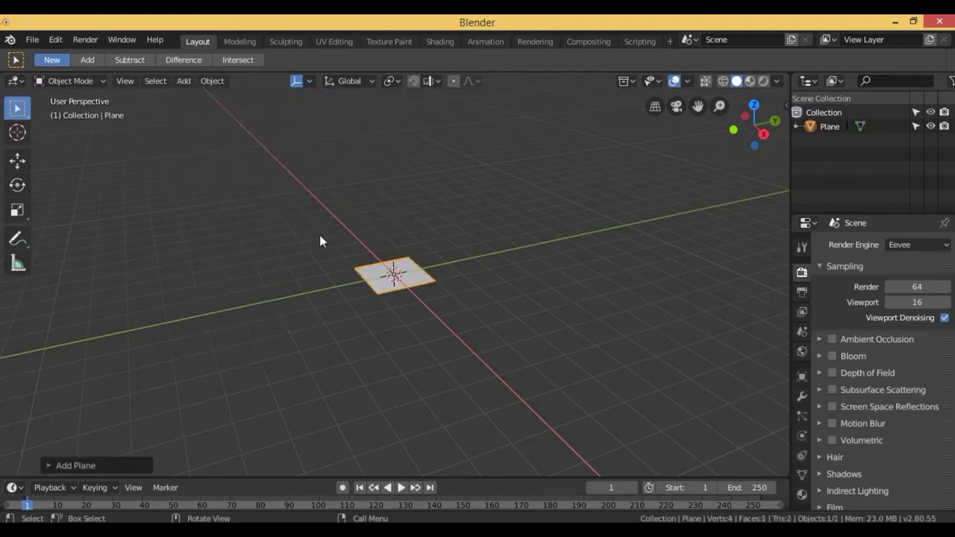
pyautogui.press('s')
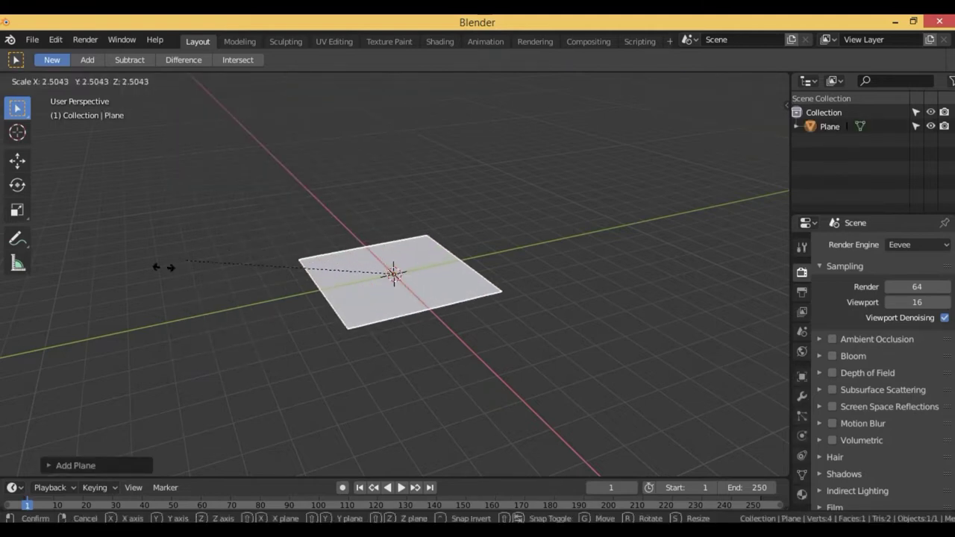
pyautogui.click(666, 368)
# Step: Stretch the plane along one axis into a long rectangle with the Scale tool
pyautogui.click(641, 270)
pyautogui.moveTo(660, 261)
pyautogui.mouseDown(button='middle')
pyautogui.moveTo(611, 270)
pyautogui.moveTo(610, 261)
pyautogui.mouseUp(button='middle')
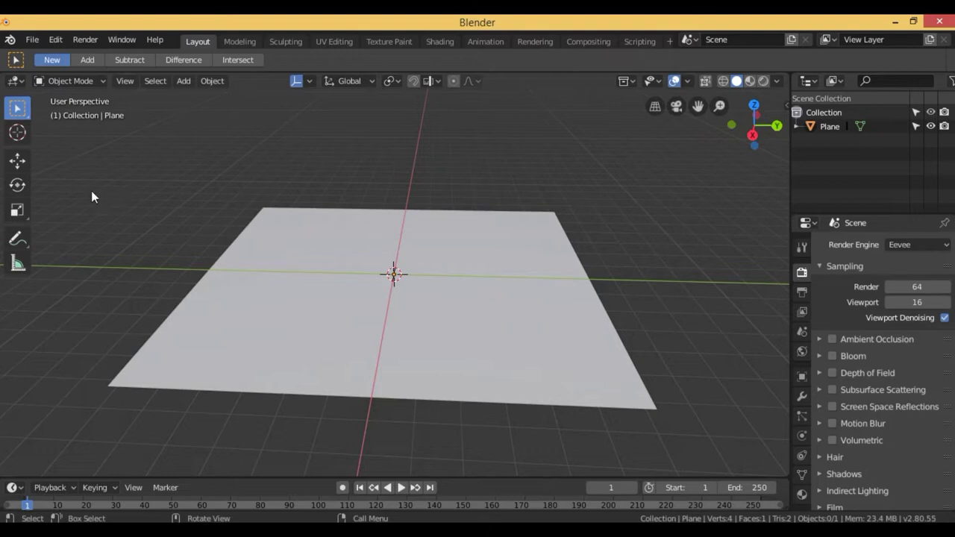
pyautogui.click(18, 210)
pyautogui.click(356, 271)
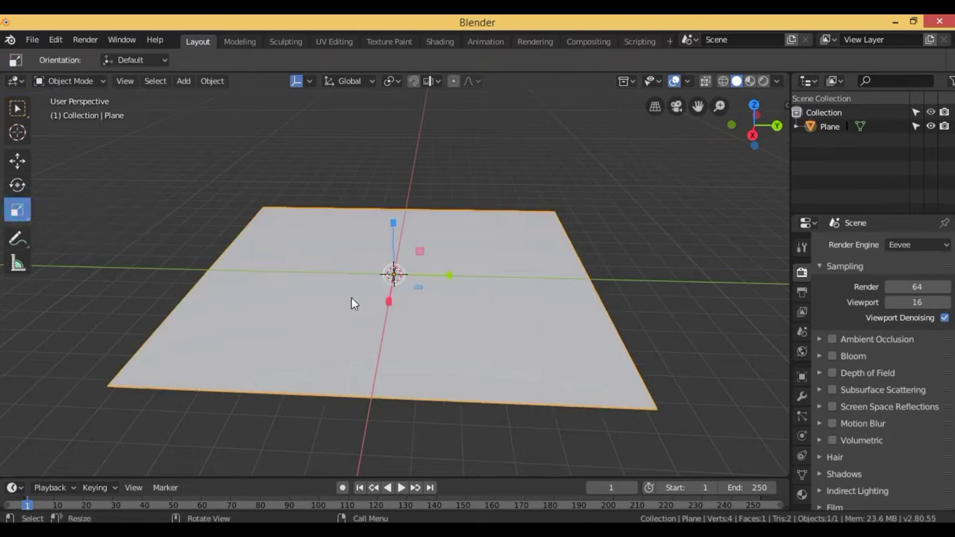
pyautogui.moveTo(457, 281)
pyautogui.mouseDown()
pyautogui.moveTo(406, 252)
pyautogui.moveTo(389, 308)
pyautogui.mouseUp()
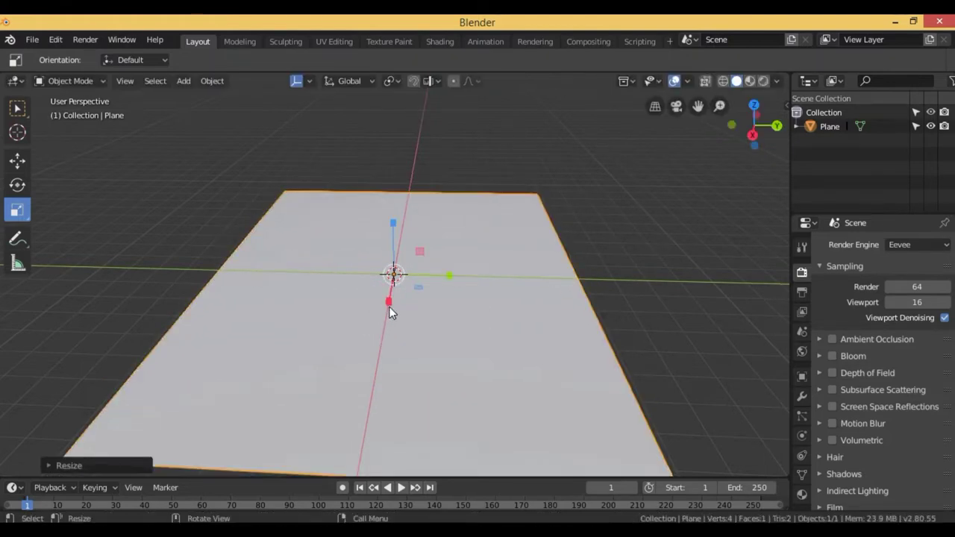
# Step: Shift the plane slightly along the X axis with the Move tool
pyautogui.click(17, 160)
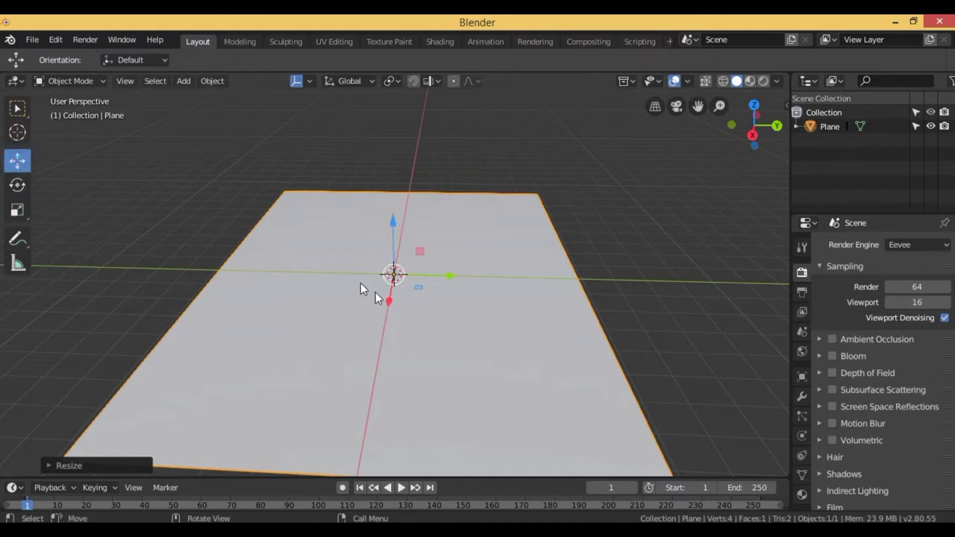
pyautogui.moveTo(388, 298); pyautogui.dragTo(401, 279)
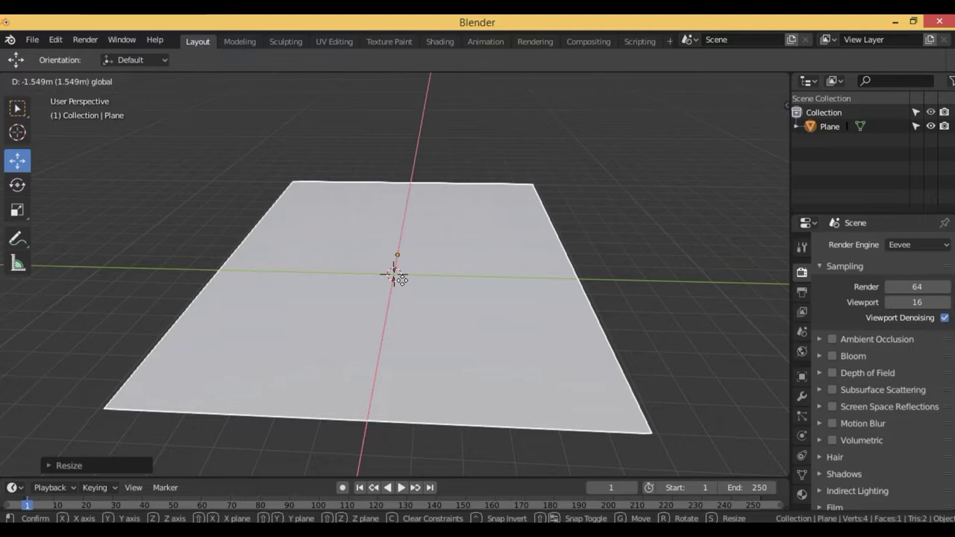
pyautogui.moveTo(401, 279); pyautogui.dragTo(402, 279)
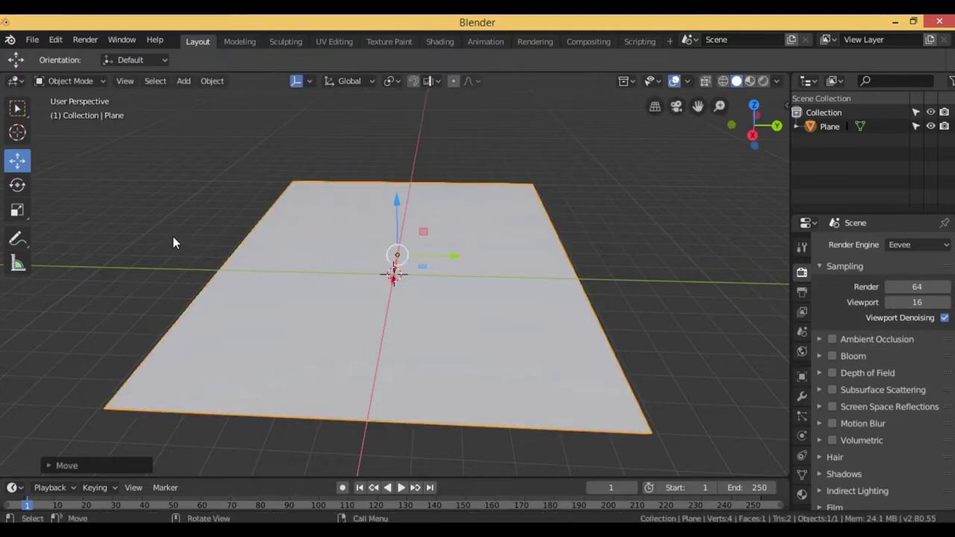
pyautogui.click(170, 237)
pyautogui.click(81, 83)
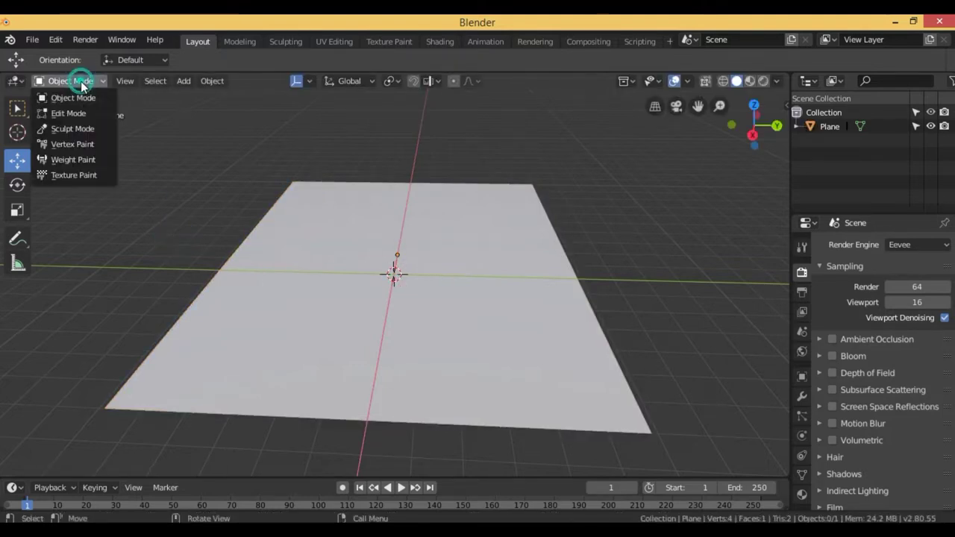
# Step: In Edit Mode, subdivide the plane with 60 cuts into a dense vertex grid
pyautogui.click(84, 112)
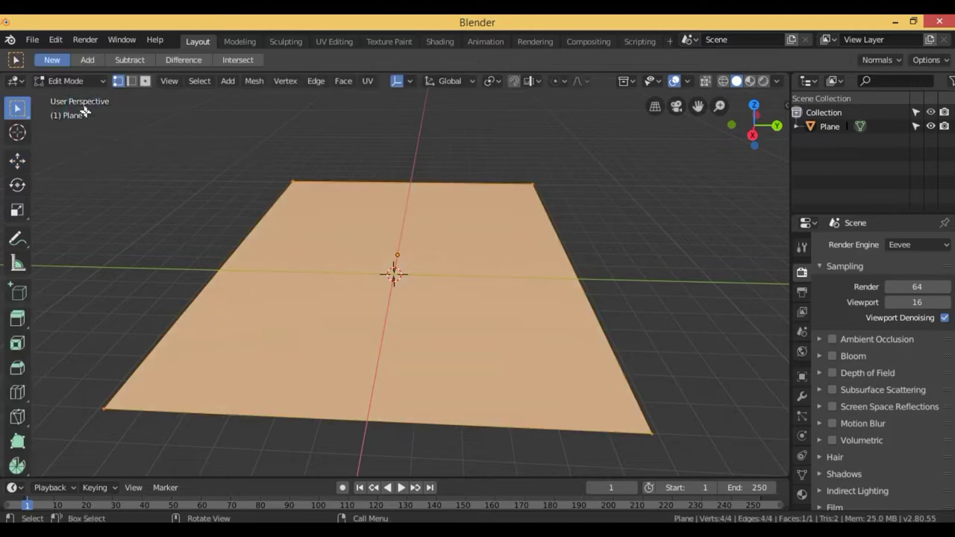
pyautogui.rightClick(344, 200)
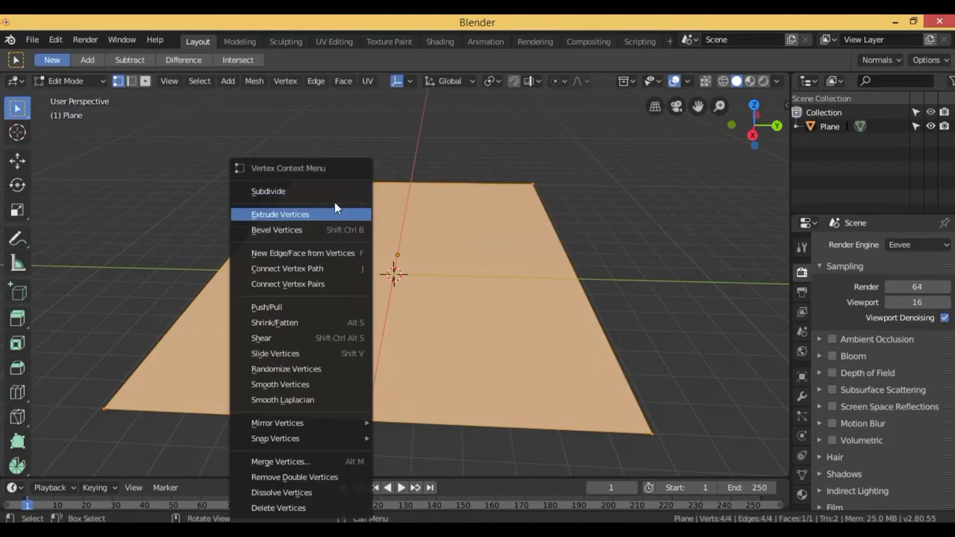
pyautogui.click(313, 193)
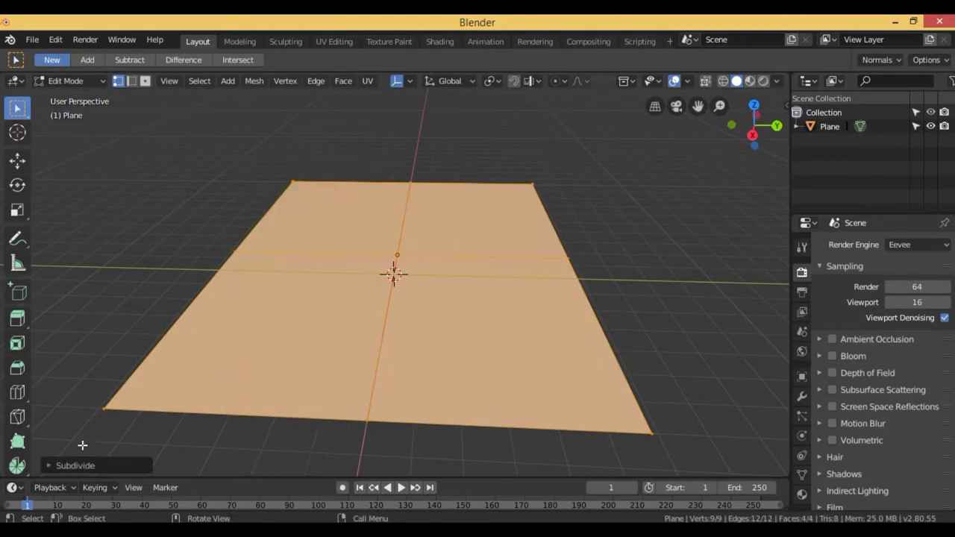
pyautogui.click(85, 466)
pyautogui.click(186, 368)
pyautogui.write('60')
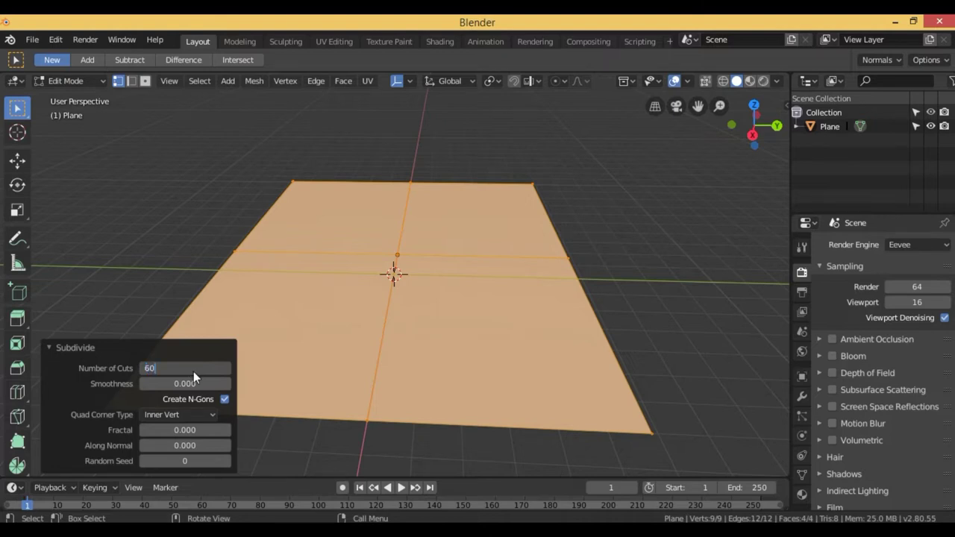
pyautogui.press('Return')
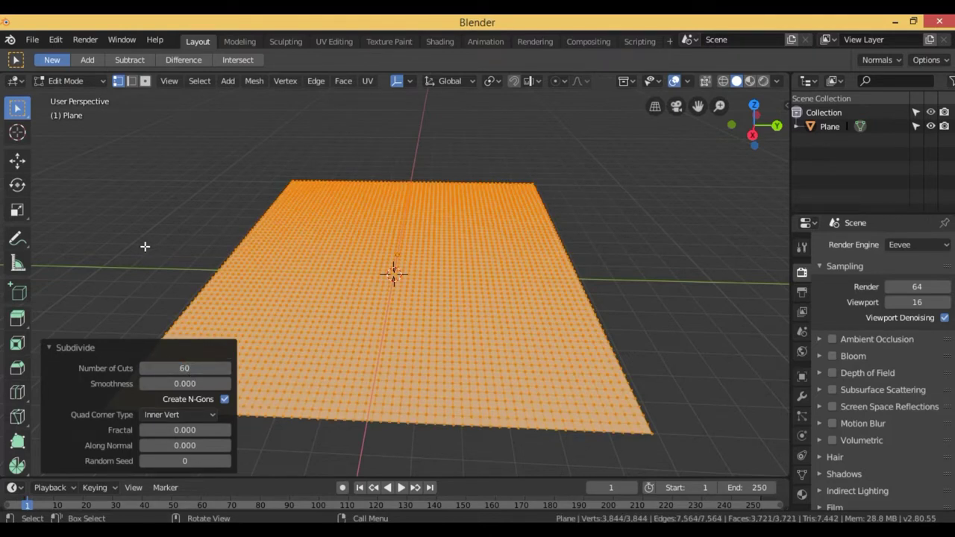
pyautogui.click(105, 347)
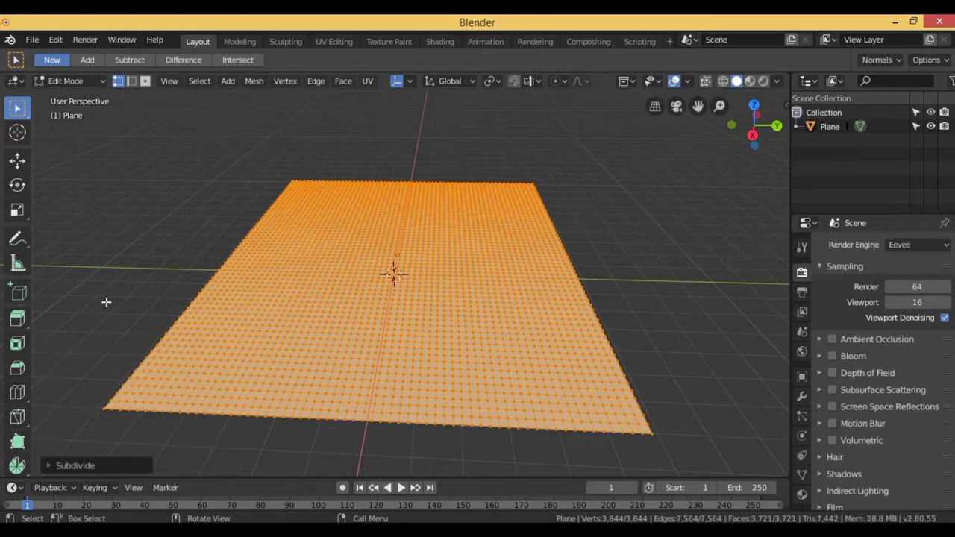
pyautogui.moveTo(108, 302); pyautogui.dragTo(115, 299, button='middle')
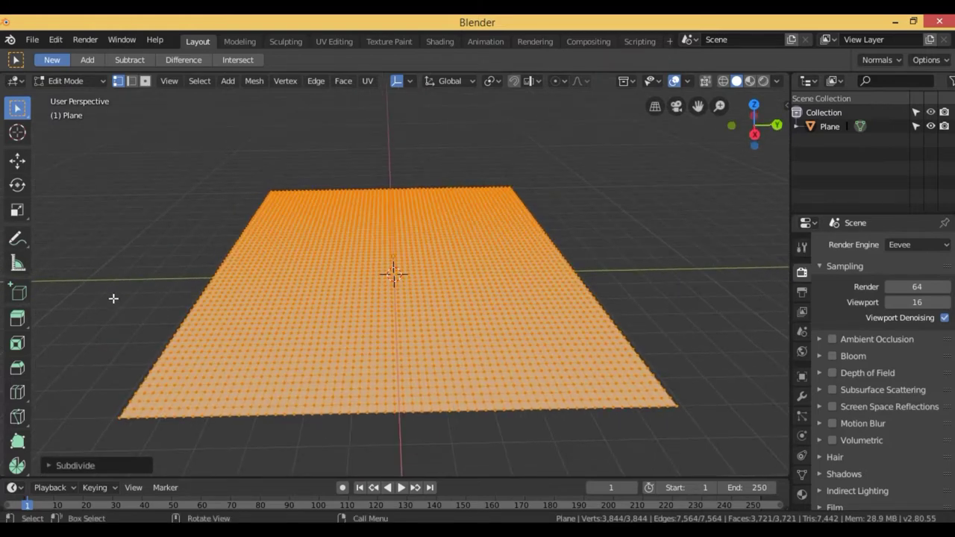
# Step: Turn on Connected proportional editing with Random falloff and deselect all vertices
pyautogui.click(563, 84)
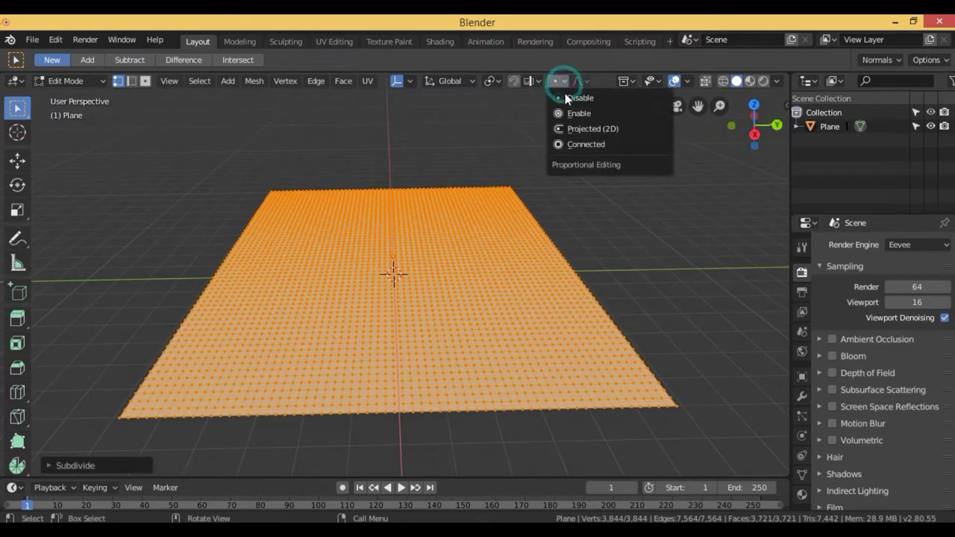
pyautogui.click(573, 143)
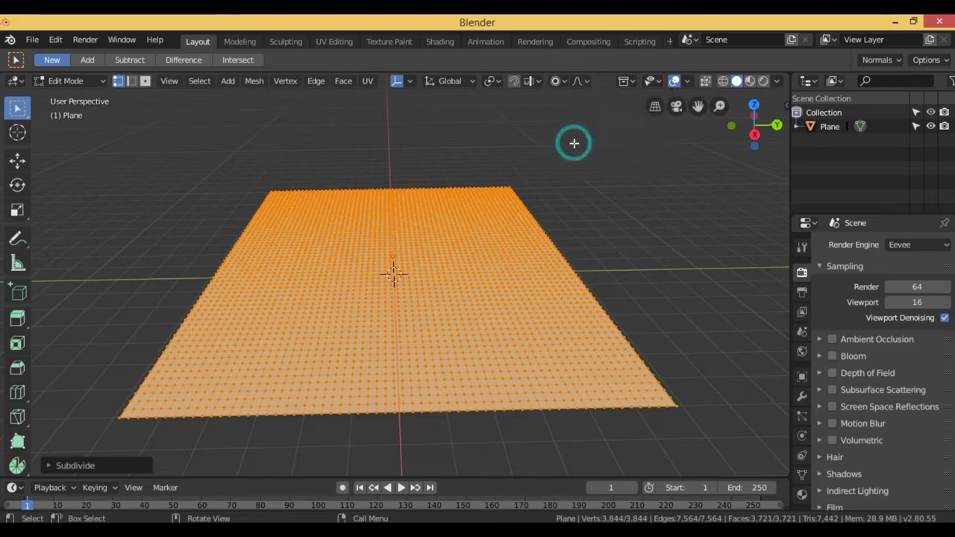
pyautogui.click(589, 82)
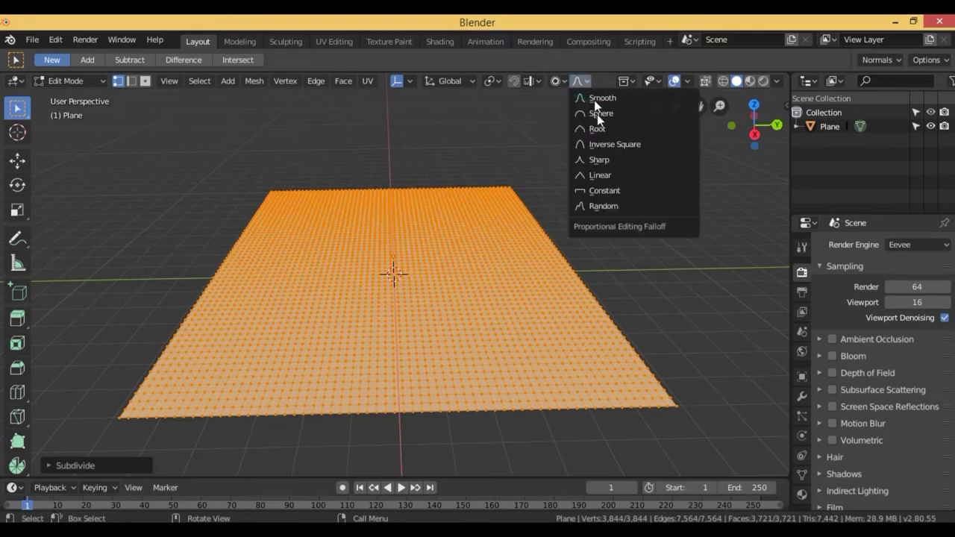
pyautogui.click(608, 201)
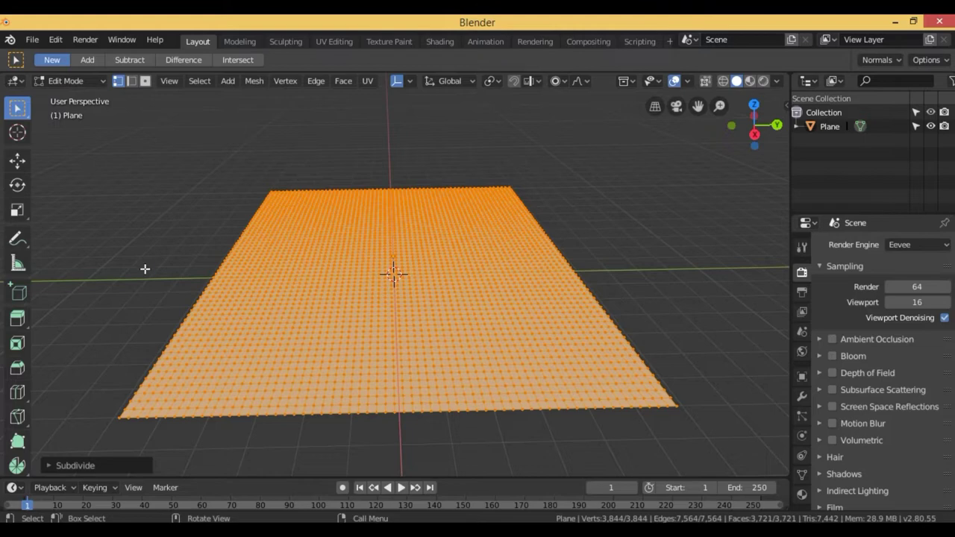
pyautogui.click(144, 268)
pyautogui.moveTo(167, 232); pyautogui.dragTo(164, 250, button='middle')
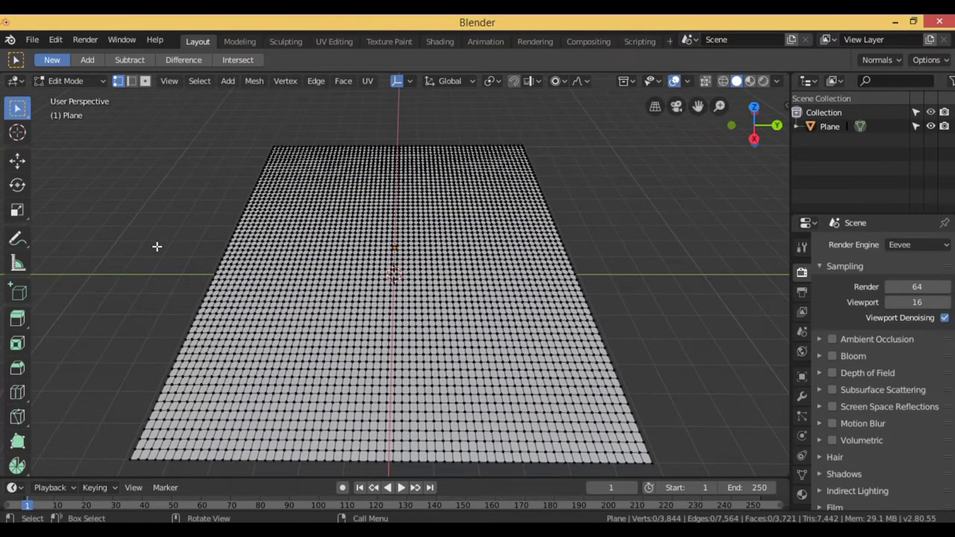
# Step: Select scattered vertices up the left long edge, from bottom-left to top-left corner
pyautogui.keyDown('shift'); pyautogui.click(160, 439); pyautogui.keyUp('shift')
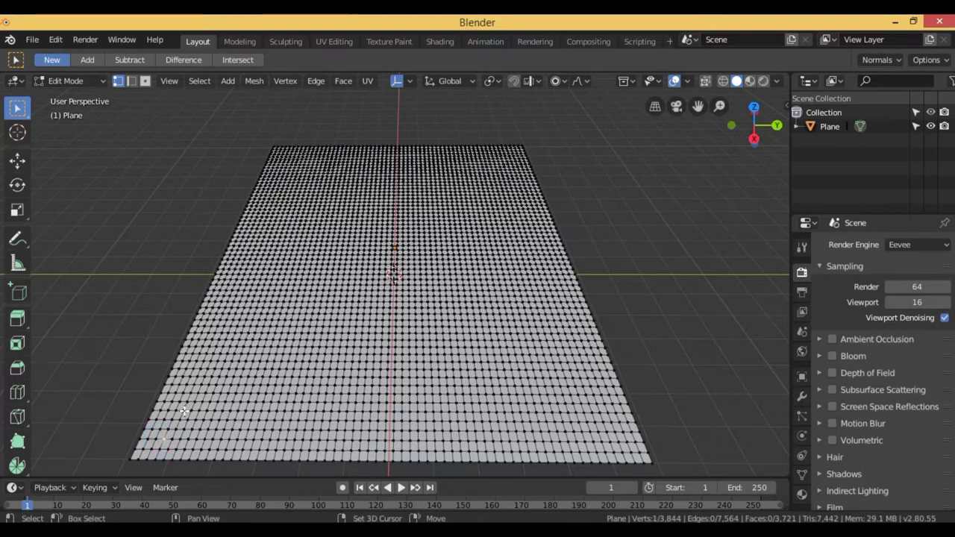
pyautogui.keyDown('shift'); pyautogui.click(177, 387); pyautogui.keyUp('shift')
pyautogui.keyDown('shift'); pyautogui.click(211, 359); pyautogui.keyUp('shift')
pyautogui.keyDown('shift'); pyautogui.click(203, 331); pyautogui.keyUp('shift')
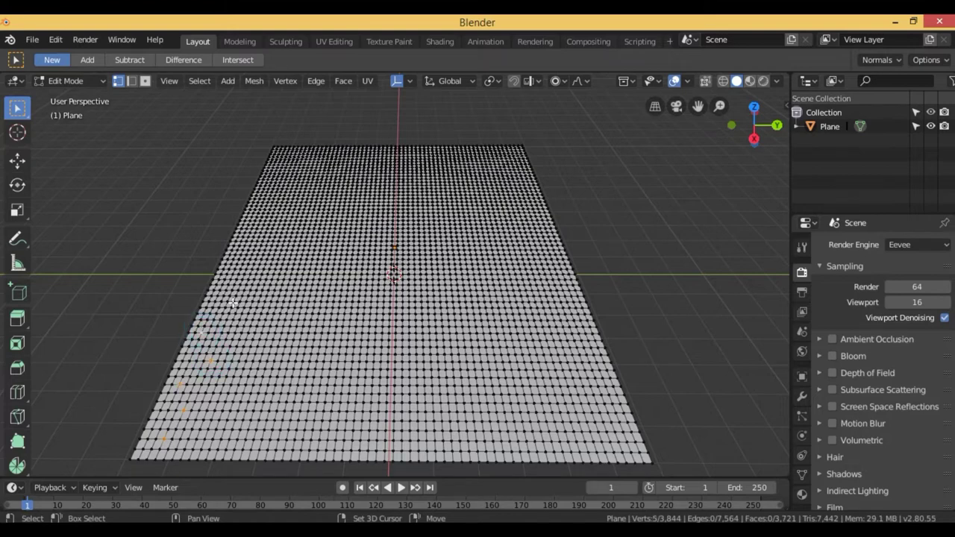
pyautogui.keyDown('shift'); pyautogui.click(247, 261); pyautogui.keyUp('shift')
pyautogui.keyDown('shift'); pyautogui.click(259, 232); pyautogui.keyUp('shift')
pyautogui.keyDown('shift'); pyautogui.click(256, 209); pyautogui.keyUp('shift')
pyautogui.keyDown('shift'); pyautogui.click(274, 185); pyautogui.keyUp('shift')
pyautogui.keyDown('shift'); pyautogui.click(279, 162); pyautogui.keyUp('shift')
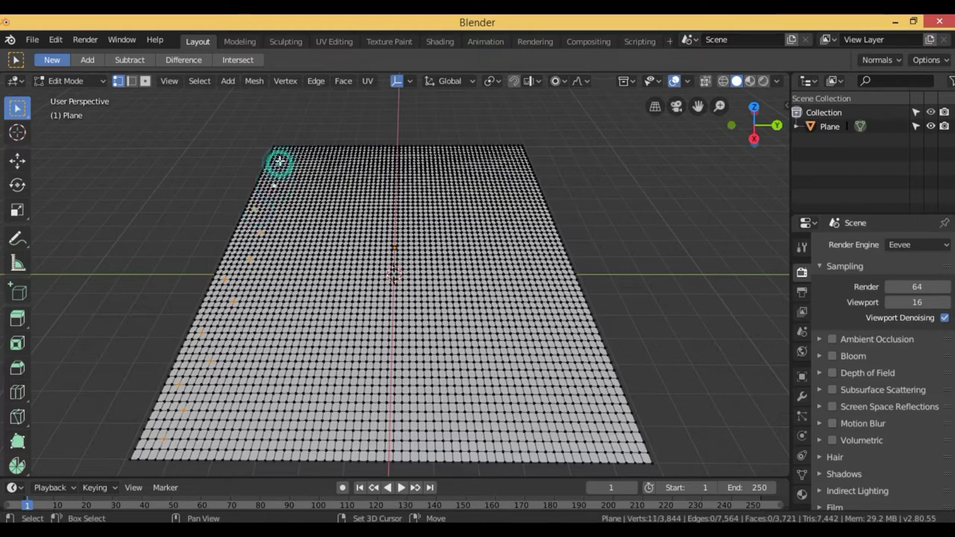
pyautogui.keyDown('shift'); pyautogui.click(281, 150); pyautogui.keyUp('shift')
# Step: Add scattered vertices down the right long edge, from top-right corner toward the bottom
pyautogui.keyDown('shift'); pyautogui.click(508, 154); pyautogui.keyUp('shift')
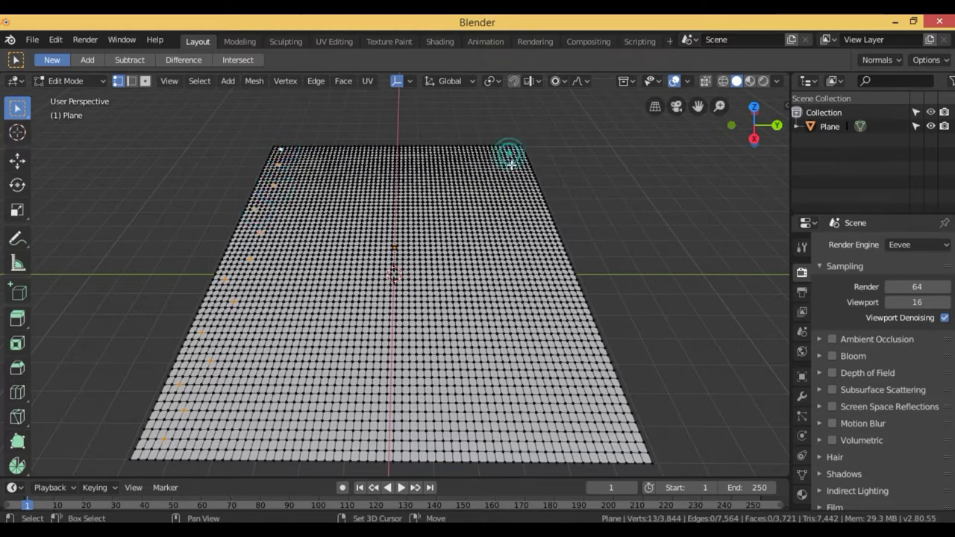
pyautogui.keyDown('shift'); pyautogui.click(512, 178); pyautogui.keyUp('shift')
pyautogui.keyDown('shift'); pyautogui.click(527, 219); pyautogui.keyUp('shift')
pyautogui.keyDown('shift'); pyautogui.click(531, 246); pyautogui.keyUp('shift')
pyautogui.keyDown('shift'); pyautogui.click(532, 273); pyautogui.keyUp('shift')
pyautogui.keyDown('shift'); pyautogui.click(561, 291); pyautogui.keyUp('shift')
pyautogui.keyDown('shift'); pyautogui.click(571, 321); pyautogui.keyUp('shift')
pyautogui.keyDown('shift'); pyautogui.click(569, 350); pyautogui.keyUp('shift')
pyautogui.keyDown('shift'); pyautogui.click(607, 385); pyautogui.keyUp('shift')
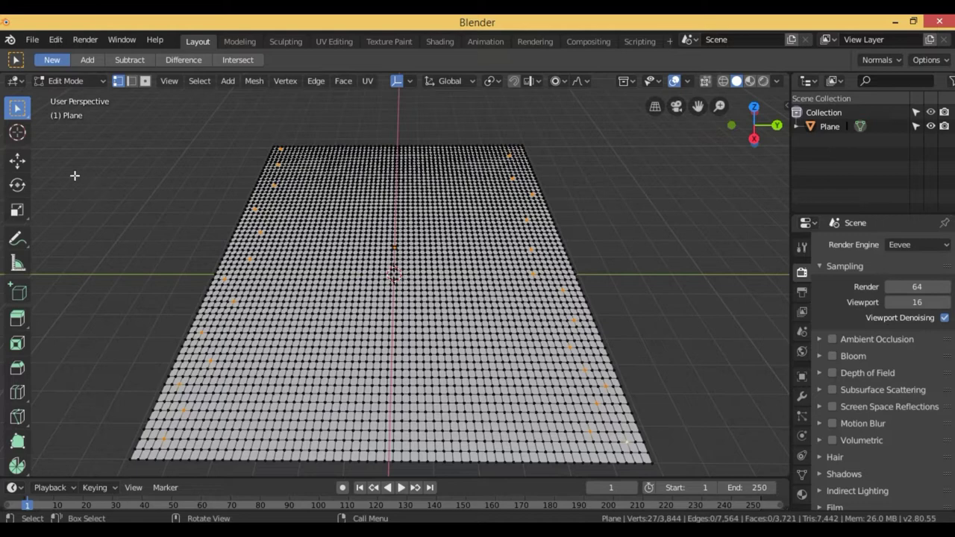
pyautogui.click(17, 160)
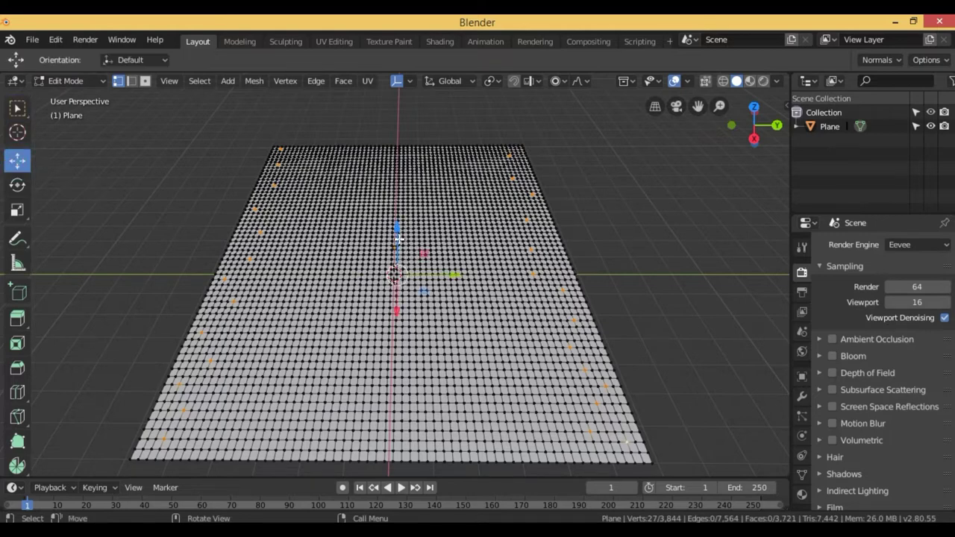
# Step: Drag the selected edge vertices up along Z into tall, randomly shaped spikes
pyautogui.moveTo(398, 237); pyautogui.dragTo(425, 151)
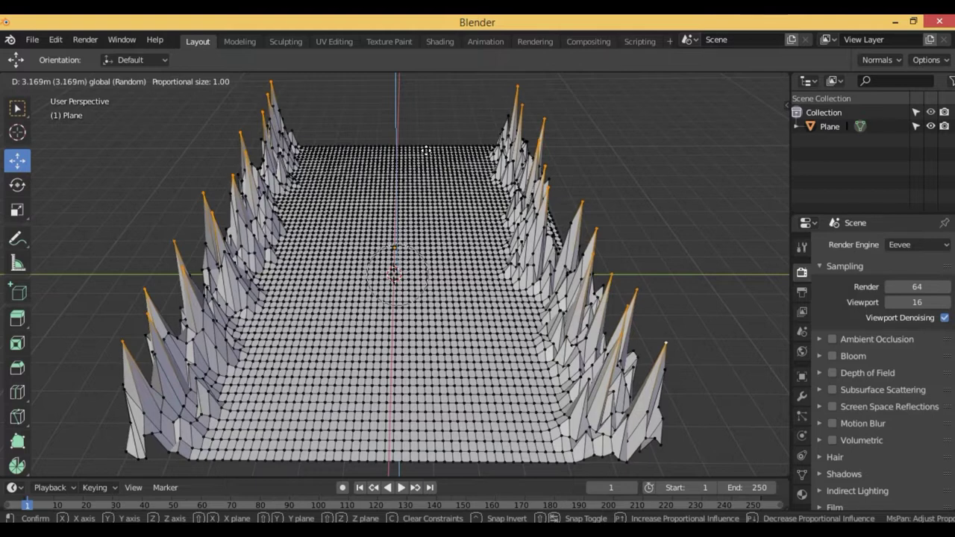
pyautogui.moveTo(425, 151); pyautogui.dragTo(426, 147)
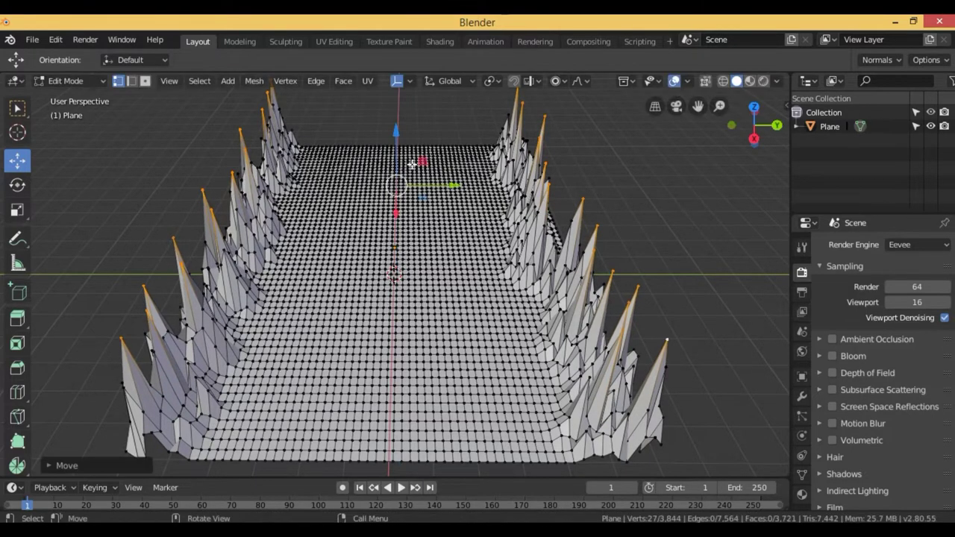
pyautogui.moveTo(155, 208)
pyautogui.mouseDown(button='middle')
pyautogui.moveTo(305, 167)
pyautogui.moveTo(287, 200)
pyautogui.mouseUp(button='middle')
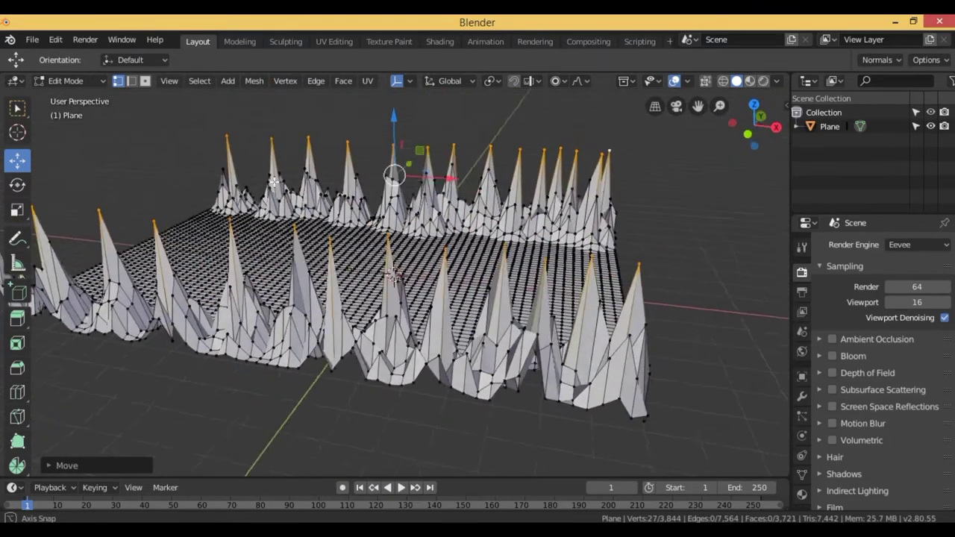
# Step: Clear the selection and orbit around to inspect the spiky walls
pyautogui.click(654, 257)
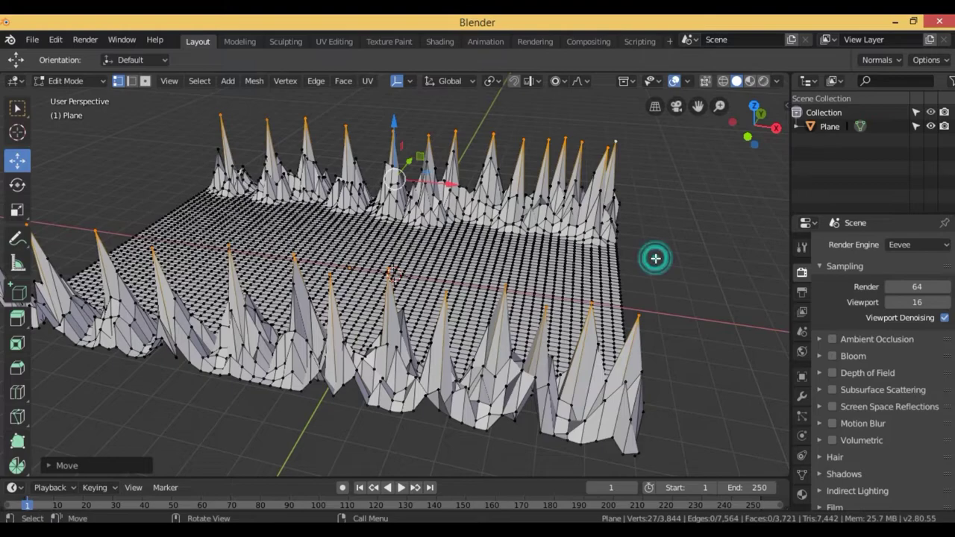
pyautogui.moveTo(645, 251); pyautogui.dragTo(612, 236, button='middle')
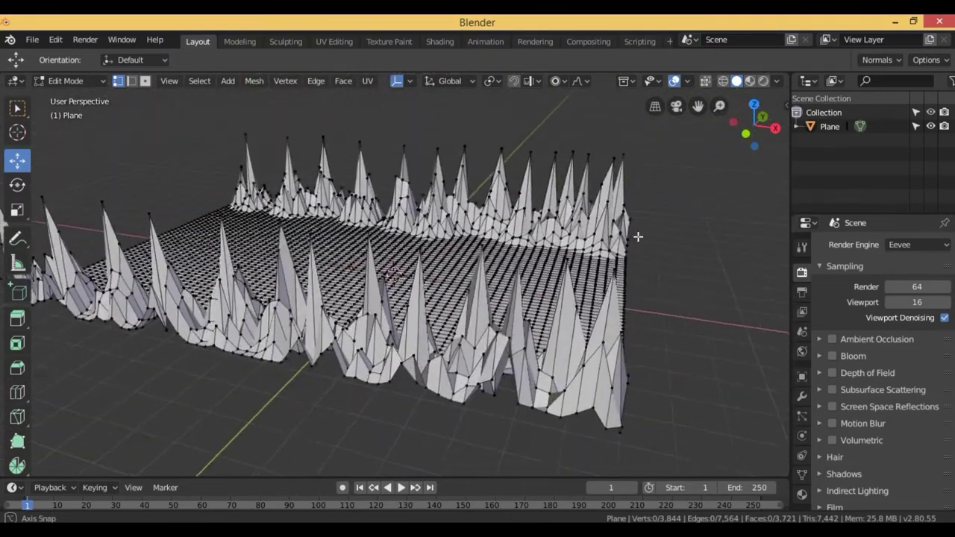
pyautogui.moveTo(612, 236); pyautogui.dragTo(616, 272, button='middle')
pyautogui.click(615, 270)
pyautogui.moveTo(698, 284); pyautogui.dragTo(467, 291, button='middle')
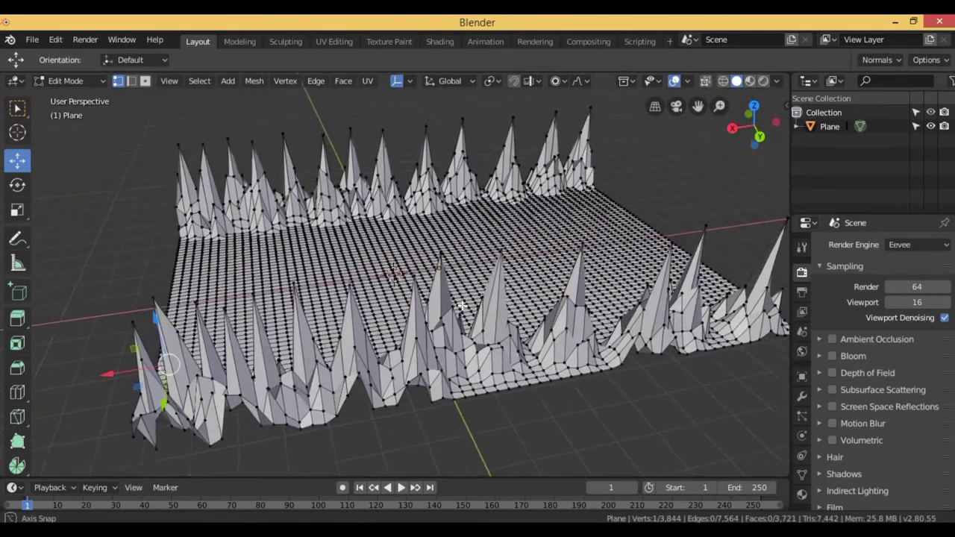
pyautogui.moveTo(467, 290); pyautogui.dragTo(181, 141, button='middle')
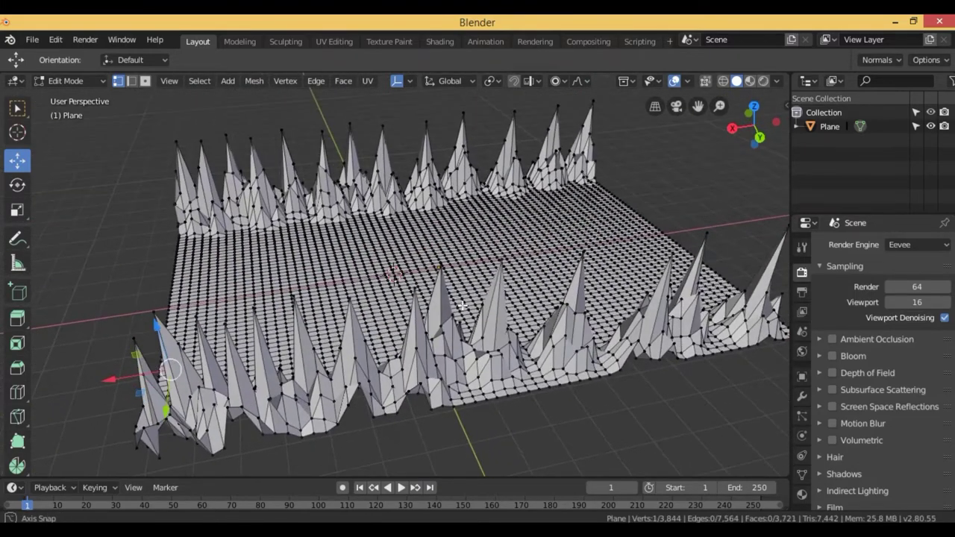
# Step: Lower the far corner spike tip and the next one along the wall vertically
pyautogui.click(179, 144)
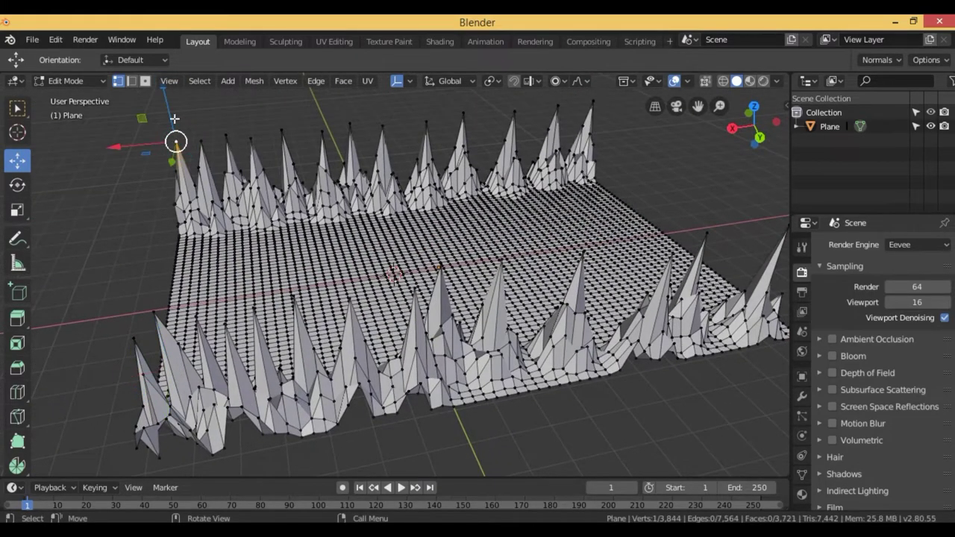
pyautogui.press('g')
pyautogui.press('z')
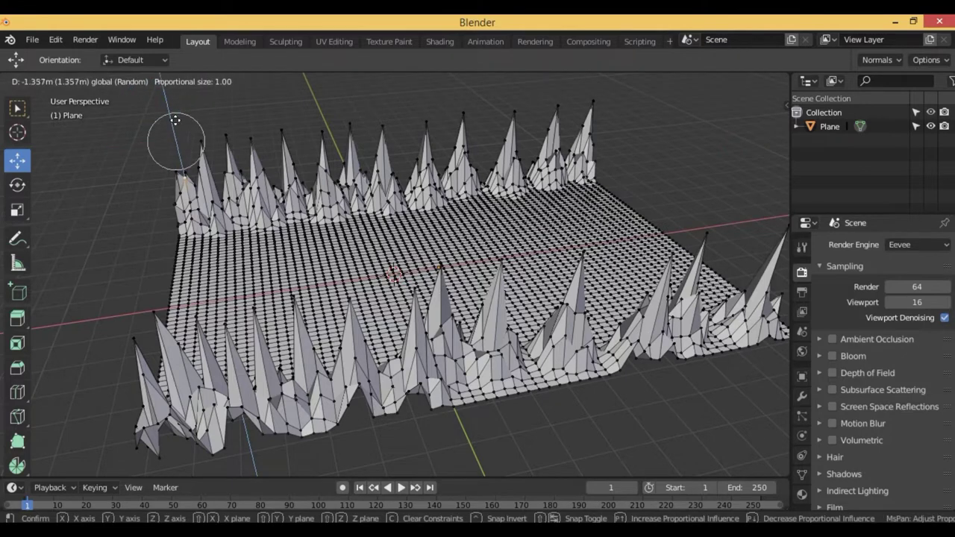
pyautogui.click(205, 125)
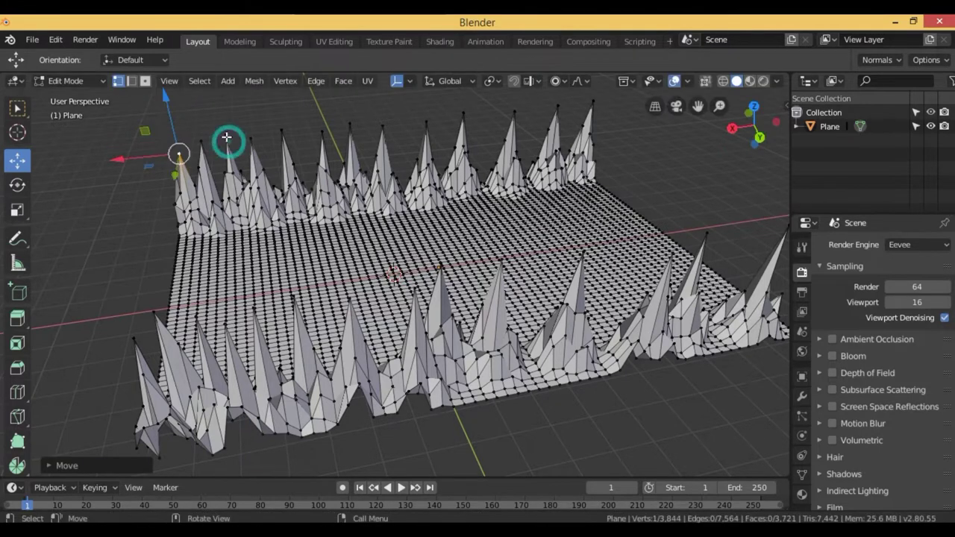
pyautogui.click(226, 137)
pyautogui.press('g')
pyautogui.press('z')
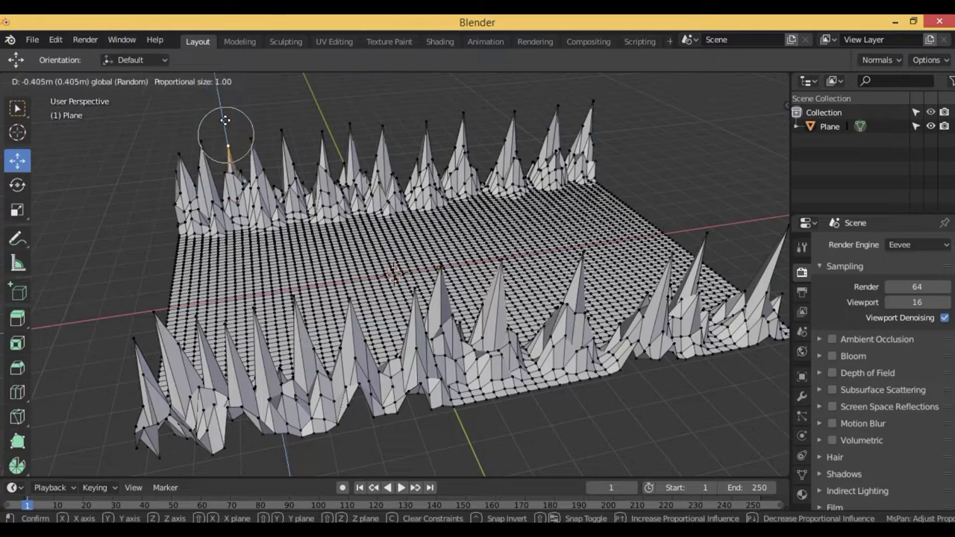
pyautogui.click(225, 121)
# Step: Adjust the heights of two more spike tips further along the far wall
pyautogui.click(284, 141)
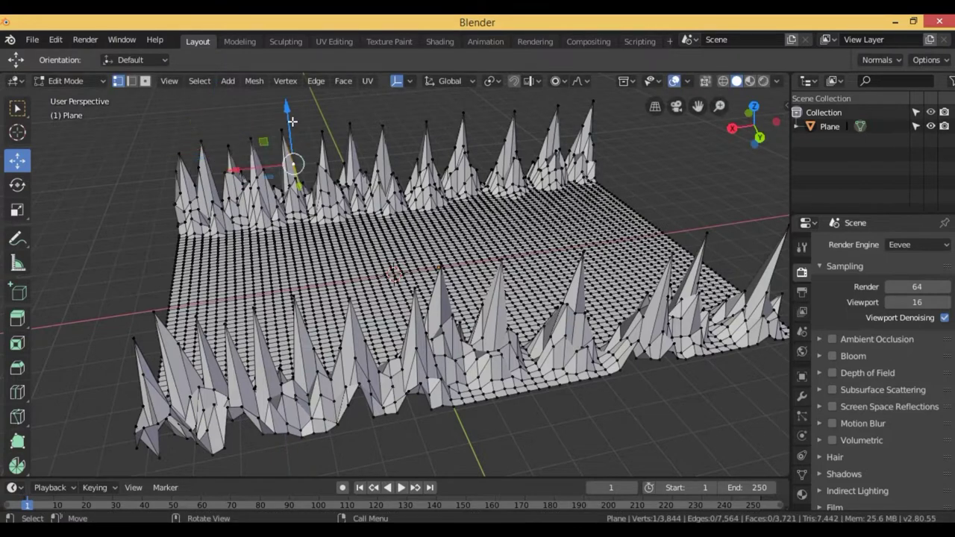
pyautogui.press('g')
pyautogui.press('z')
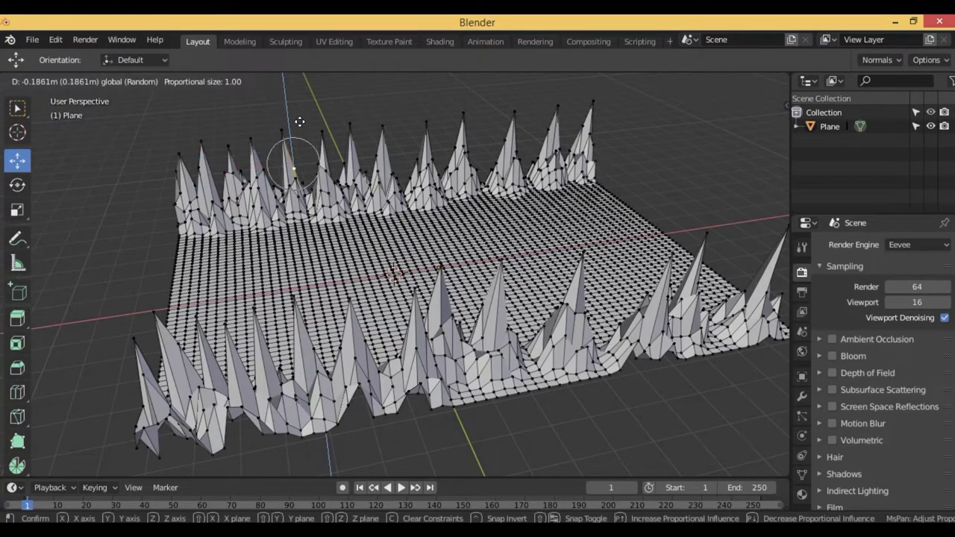
pyautogui.click(326, 140)
pyautogui.click(343, 160)
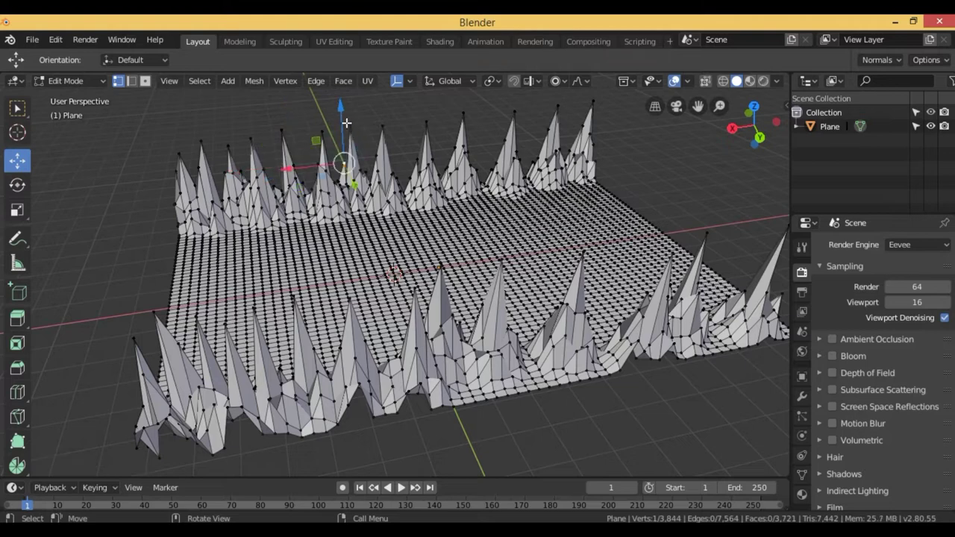
pyautogui.click(348, 122)
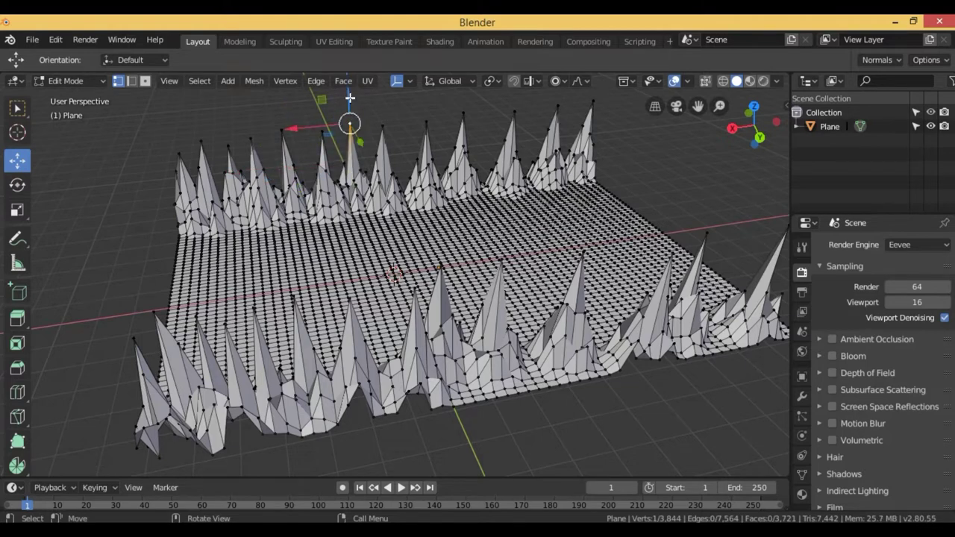
pyautogui.press('g')
pyautogui.press('z')
pyautogui.click(382, 146)
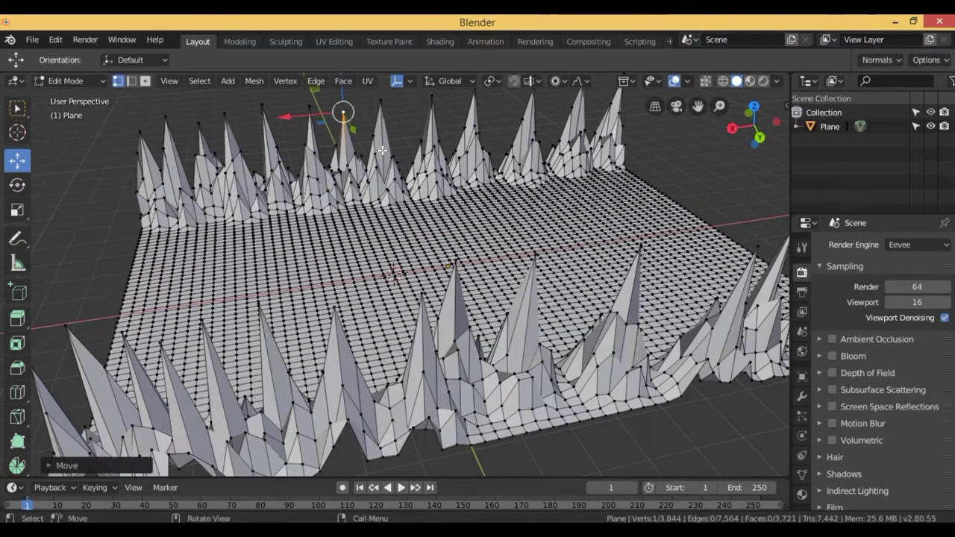
# Step: Lower three more spike tips toward the far wall's end by varying amounts
pyautogui.scroll(-1, 381, 150)
pyautogui.scroll(-1, 380, 157)
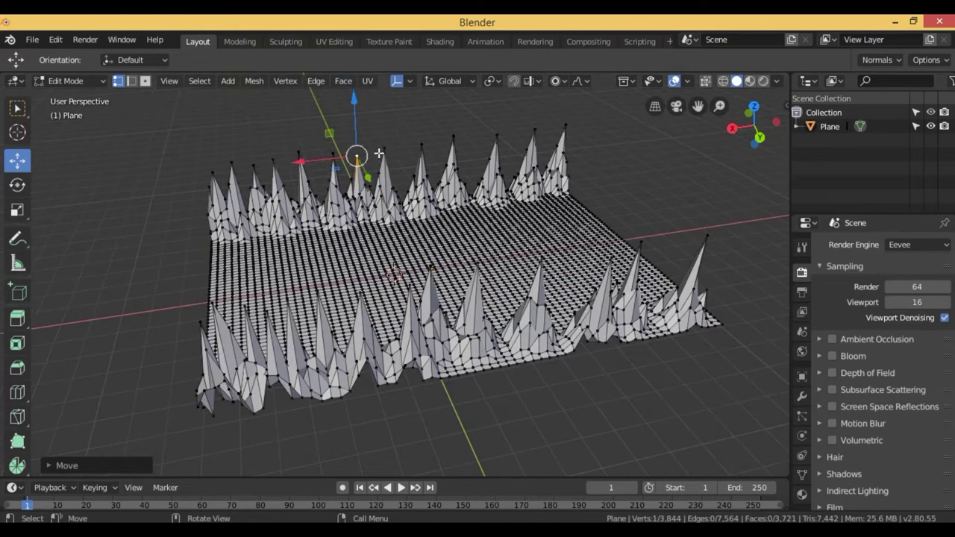
pyautogui.click(382, 153)
pyautogui.press('g')
pyautogui.press('z')
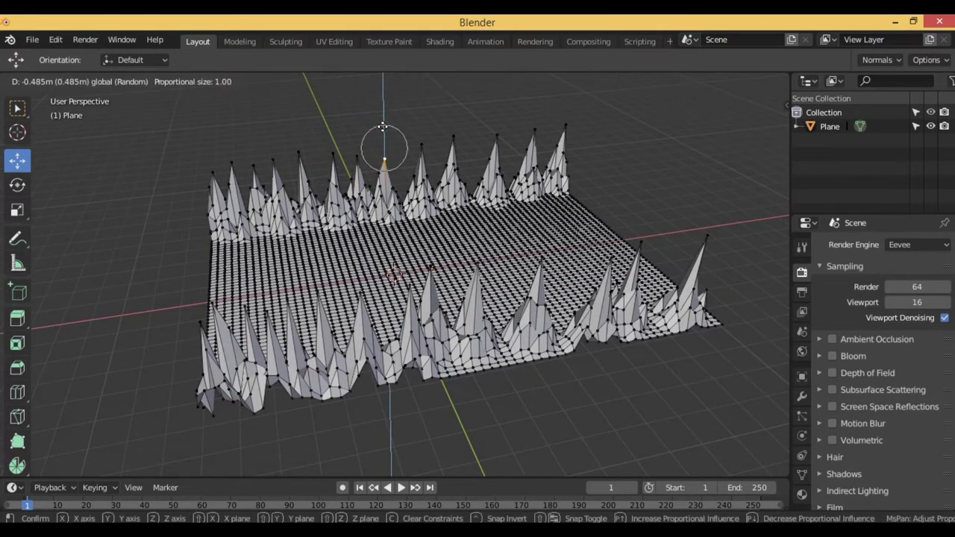
pyautogui.click(382, 127)
pyautogui.click(452, 148)
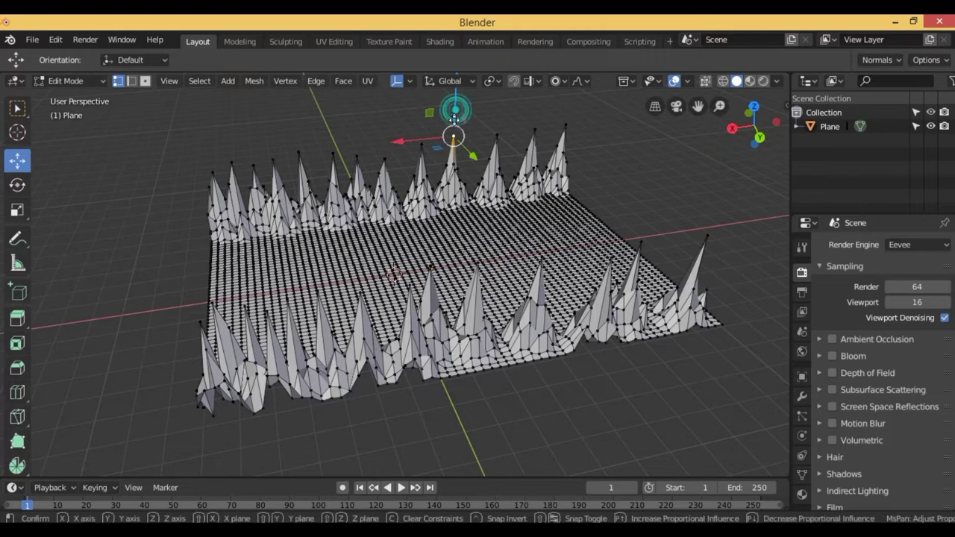
pyautogui.press('g')
pyautogui.press('z')
pyautogui.click(493, 141)
pyautogui.click(498, 142)
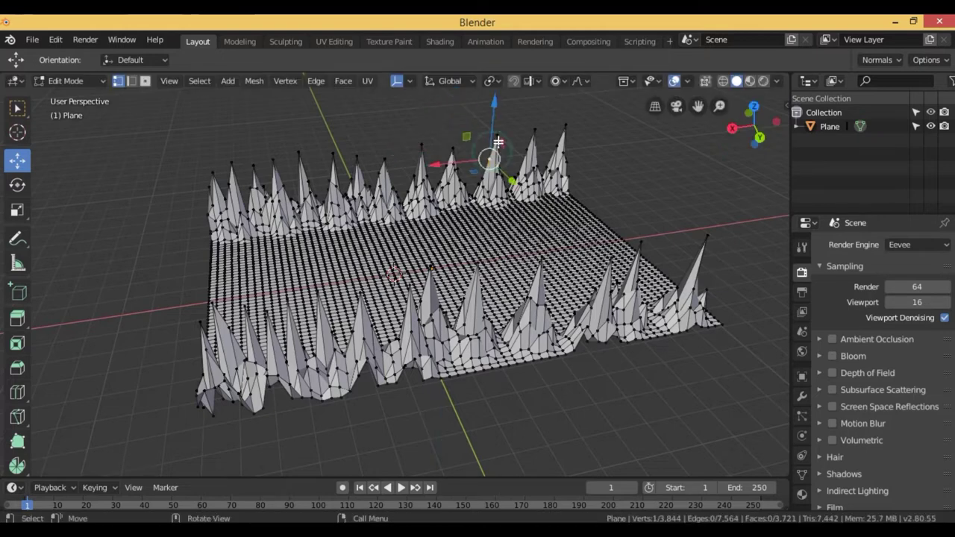
pyautogui.press('g')
pyautogui.press('z')
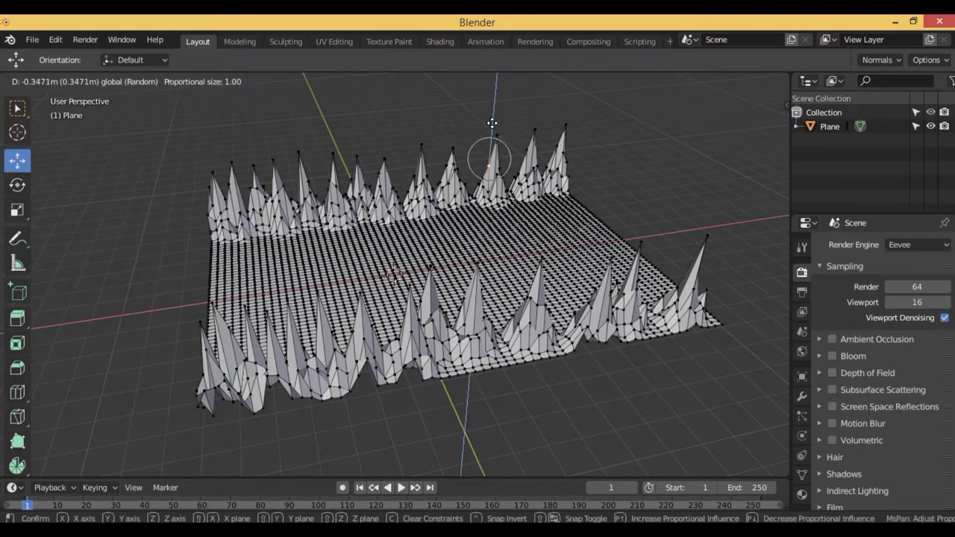
pyautogui.click(491, 123)
# Step: From a side view, drag several more far-wall spike tips down with smooth falloff
pyautogui.moveTo(146, 317)
pyautogui.mouseDown(button='middle')
pyautogui.moveTo(347, 323)
pyautogui.moveTo(550, 143)
pyautogui.mouseUp(button='middle')
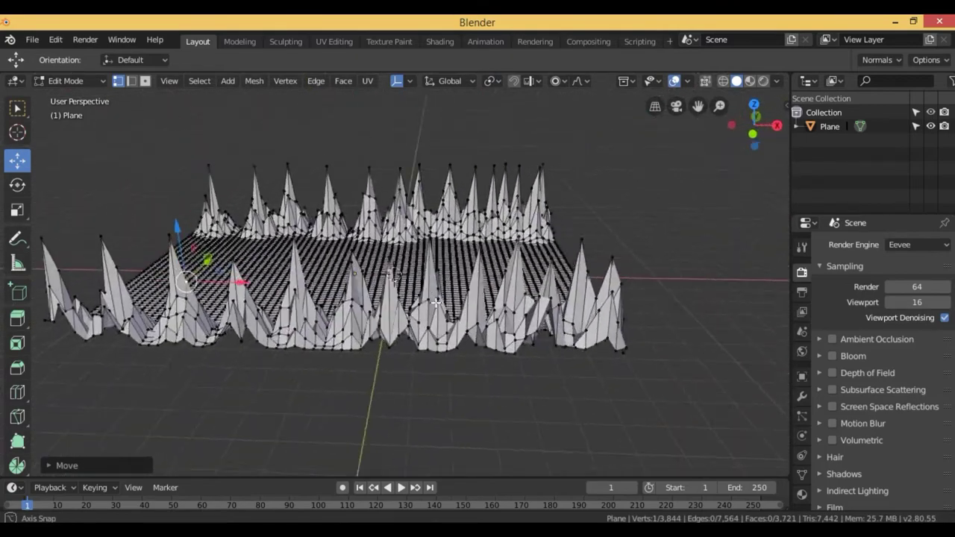
pyautogui.click(539, 139)
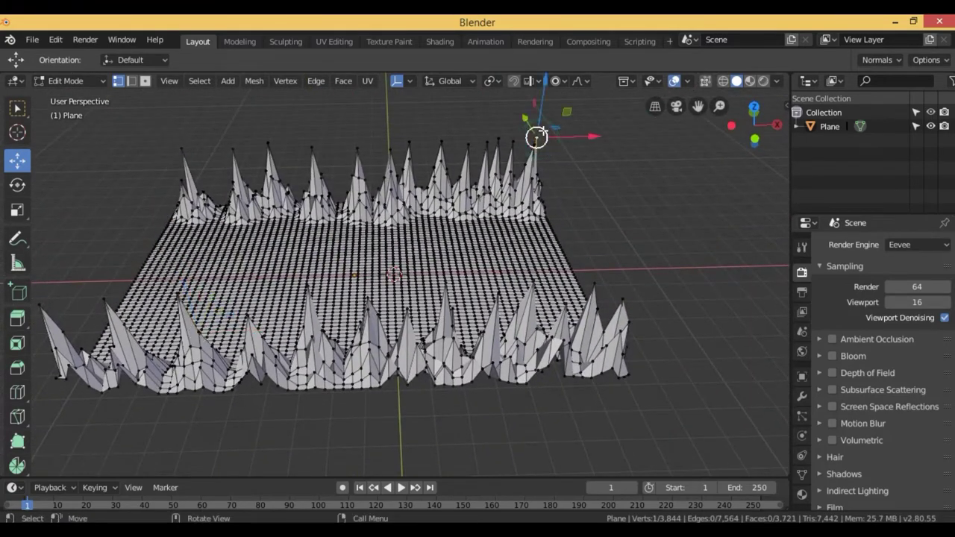
pyautogui.moveTo(543, 109); pyautogui.dragTo(447, 151)
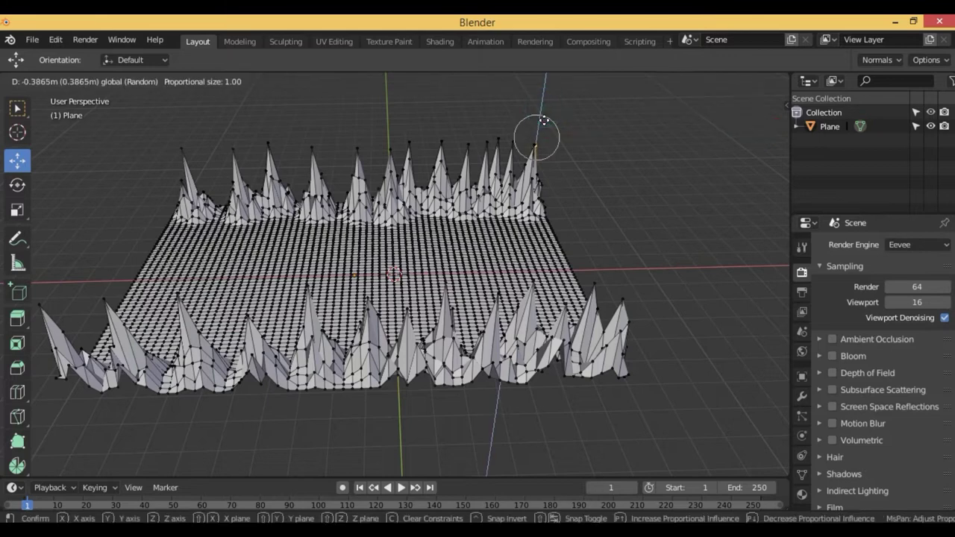
pyautogui.click(441, 149)
pyautogui.moveTo(440, 117); pyautogui.dragTo(394, 142)
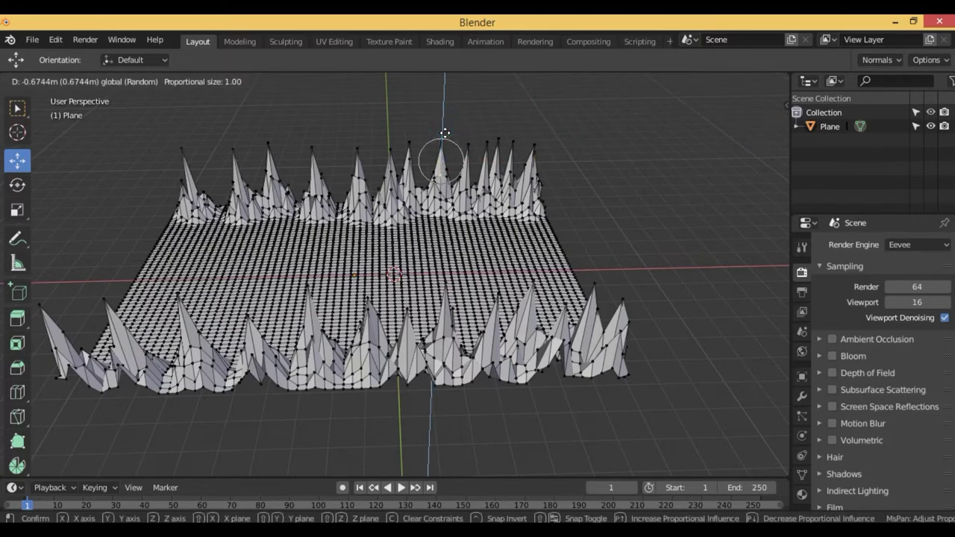
pyautogui.click(357, 161)
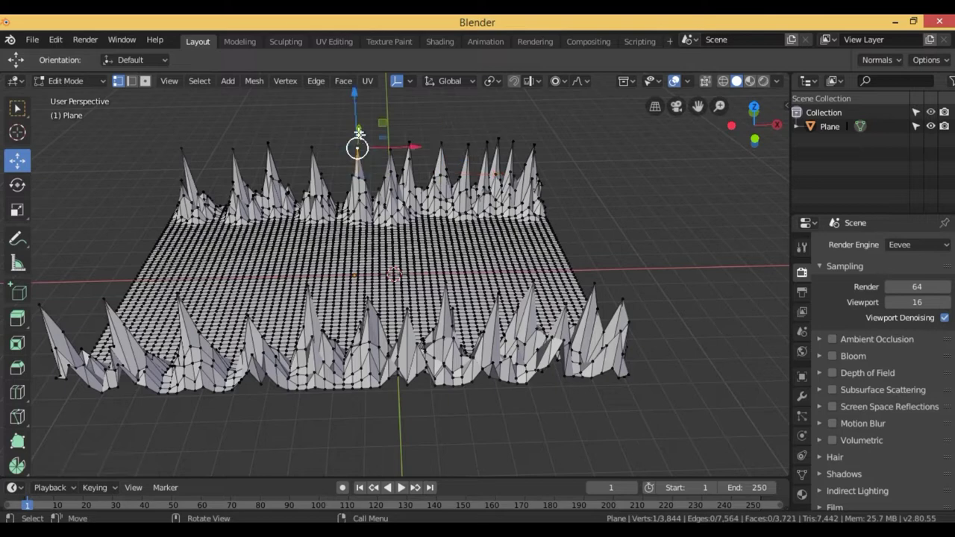
pyautogui.moveTo(358, 121)
pyautogui.mouseDown()
pyautogui.moveTo(360, 132)
pyautogui.moveTo(197, 152)
pyautogui.mouseUp()
pyautogui.click(269, 152)
pyautogui.click(184, 164)
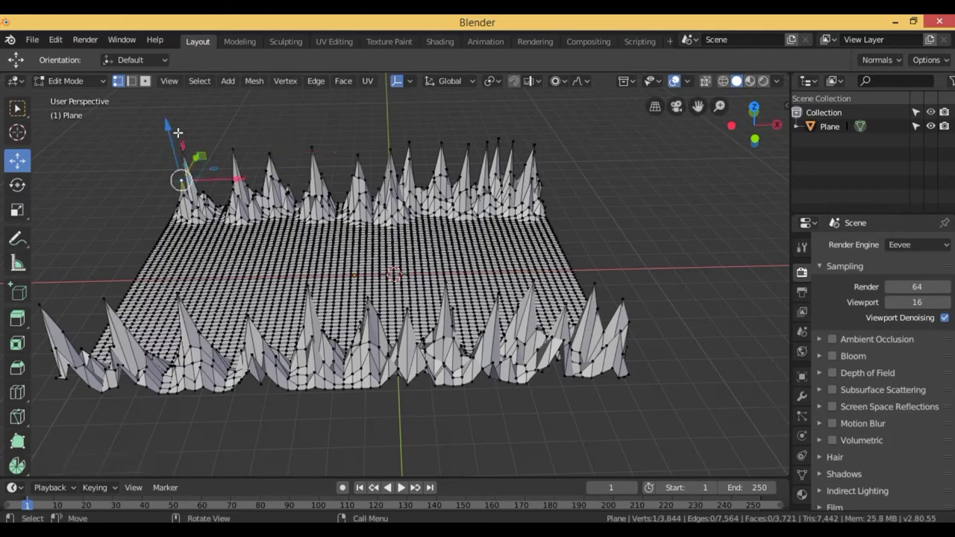
pyautogui.moveTo(167, 137); pyautogui.dragTo(179, 153)
pyautogui.moveTo(653, 275); pyautogui.dragTo(481, 294, button='middle')
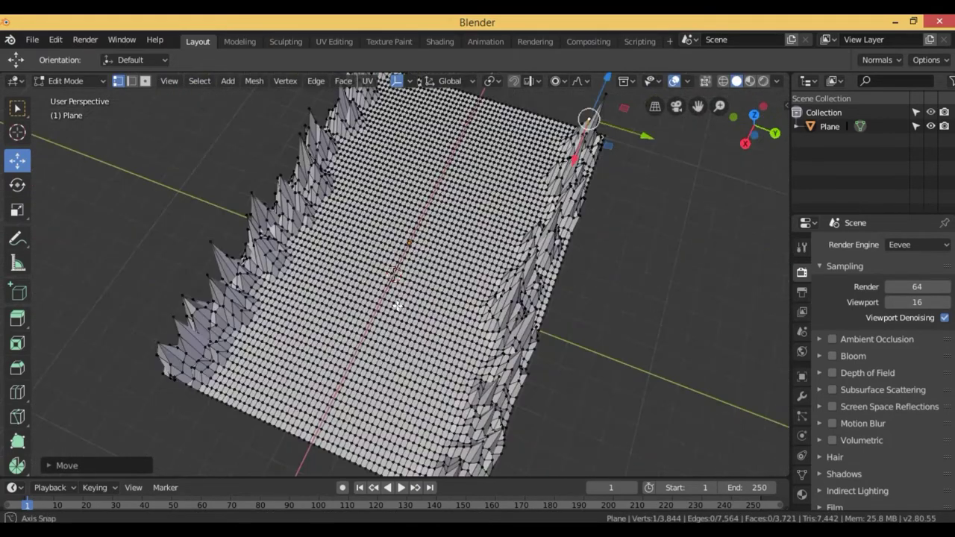
# Step: Switch to face select and raise two faces on the right slope
pyautogui.scroll(2, 485, 294)
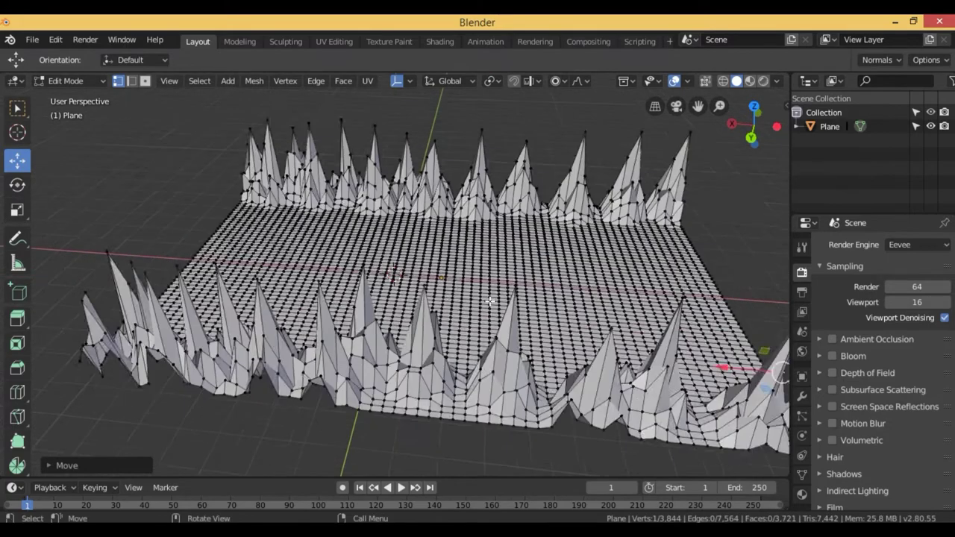
pyautogui.scroll(3, 514, 294)
pyautogui.moveTo(80, 188); pyautogui.dragTo(324, 174, button='middle')
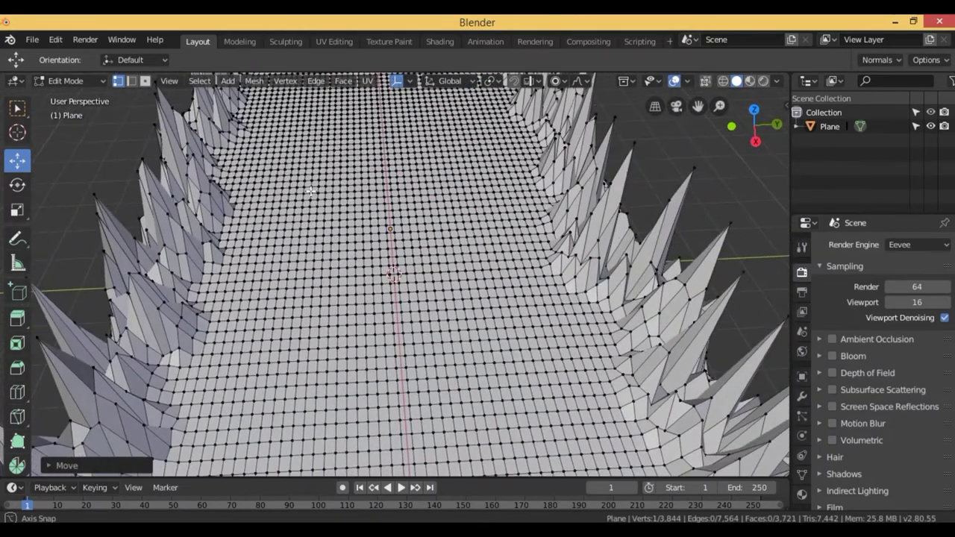
pyautogui.moveTo(323, 174); pyautogui.dragTo(312, 190, button='middle')
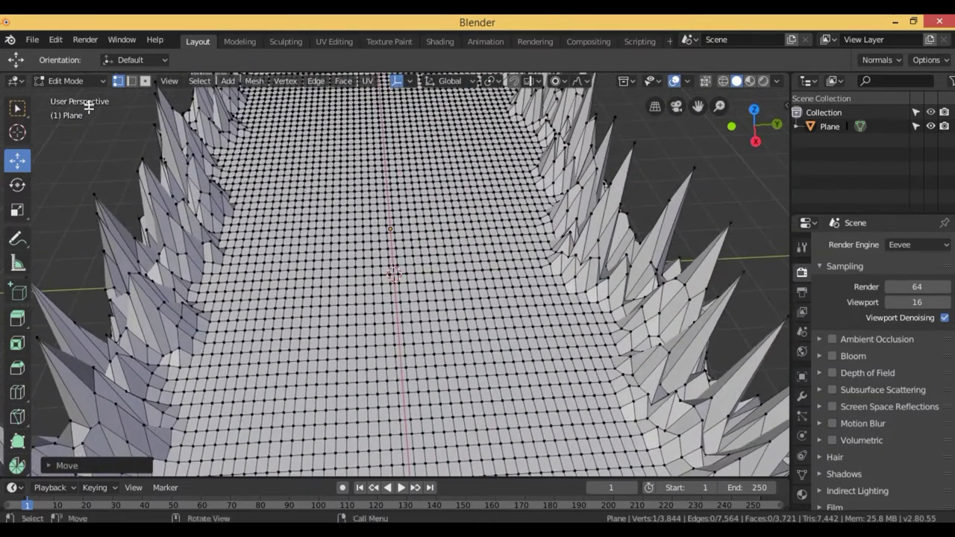
pyautogui.click(144, 82)
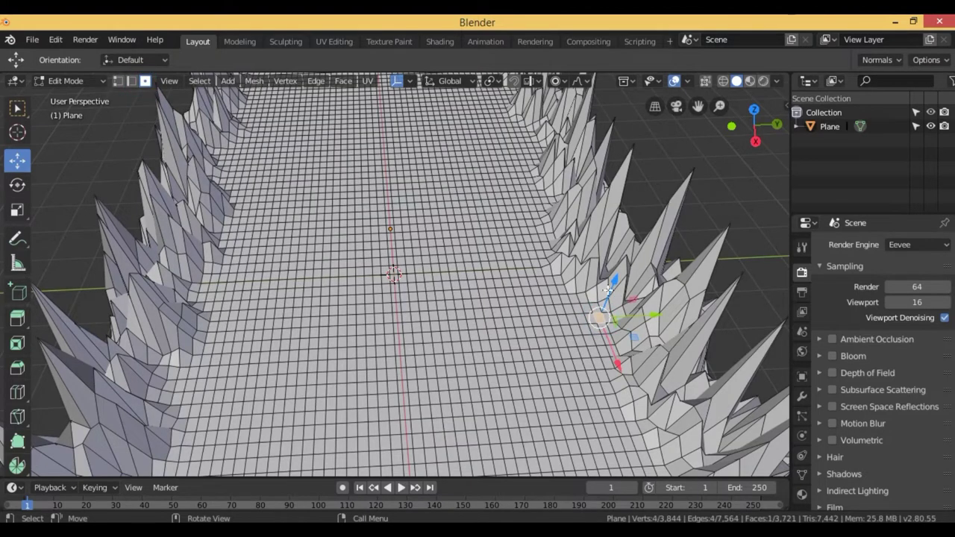
pyautogui.moveTo(609, 283); pyautogui.dragTo(616, 274)
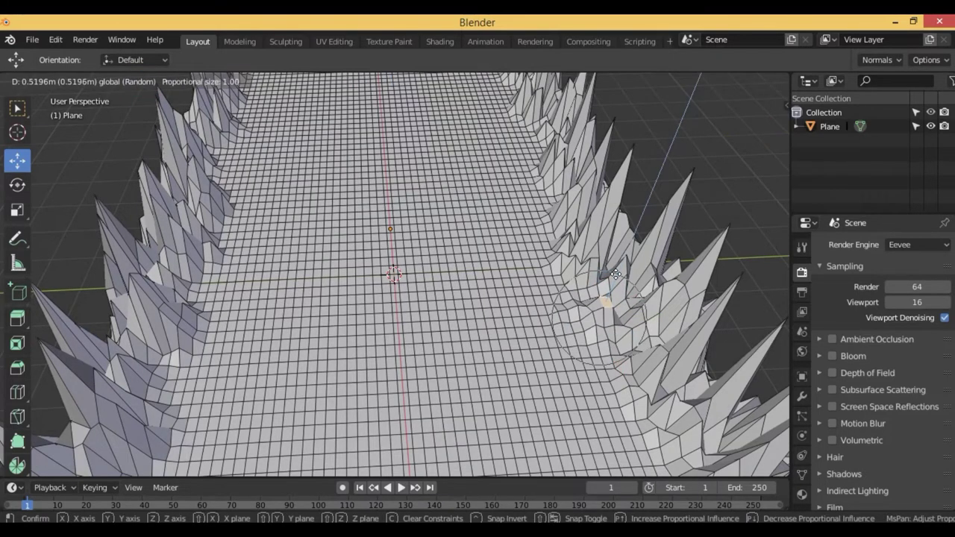
pyautogui.click(615, 275)
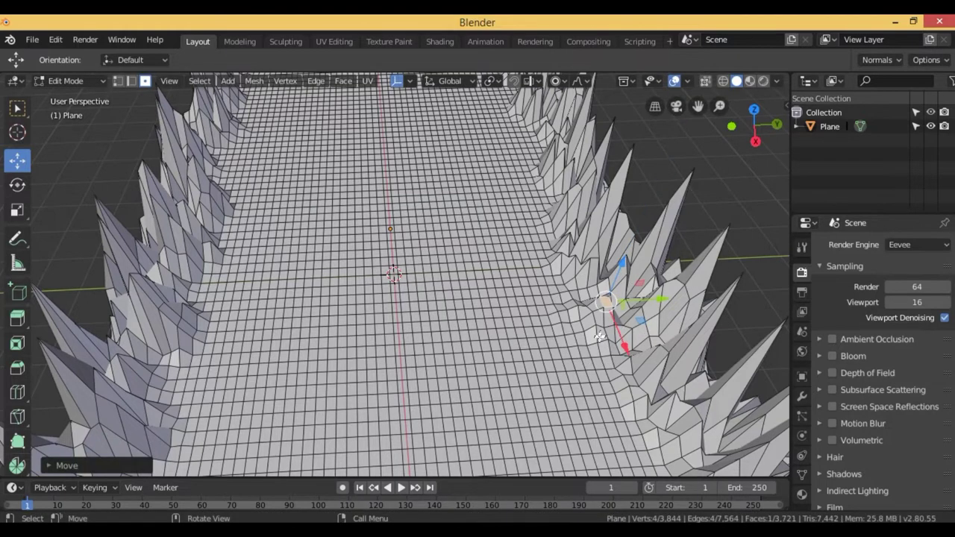
pyautogui.scroll(-3, 599, 337)
pyautogui.click(546, 390)
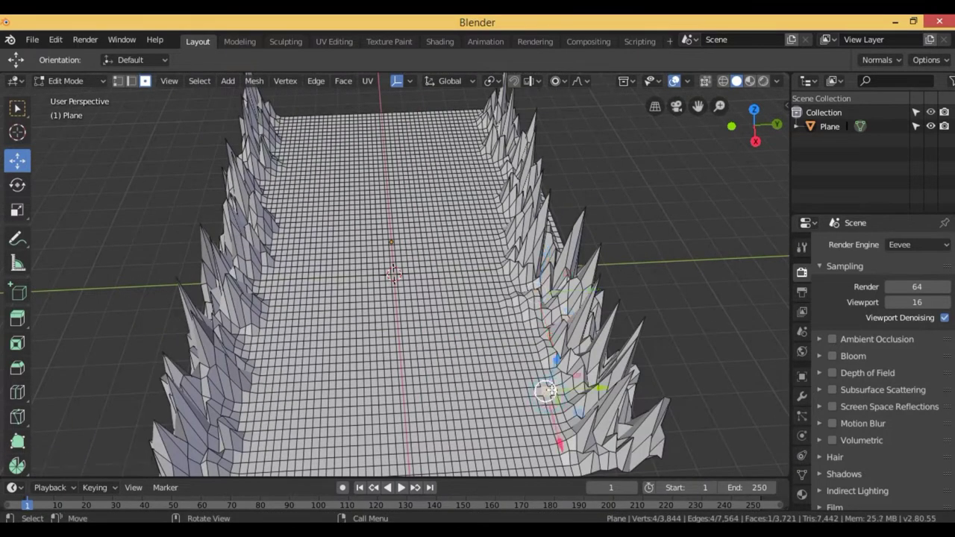
pyautogui.press('g')
pyautogui.press('z')
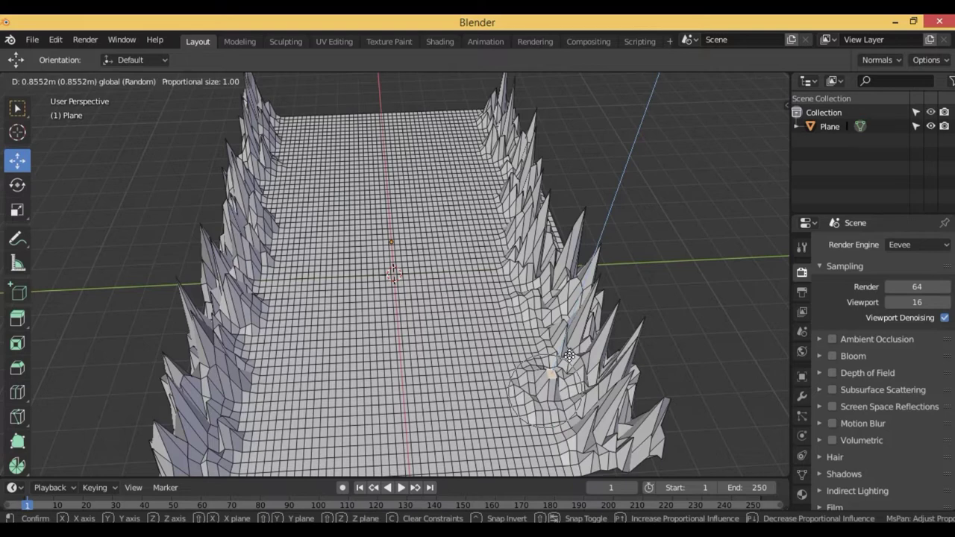
pyautogui.click(577, 393)
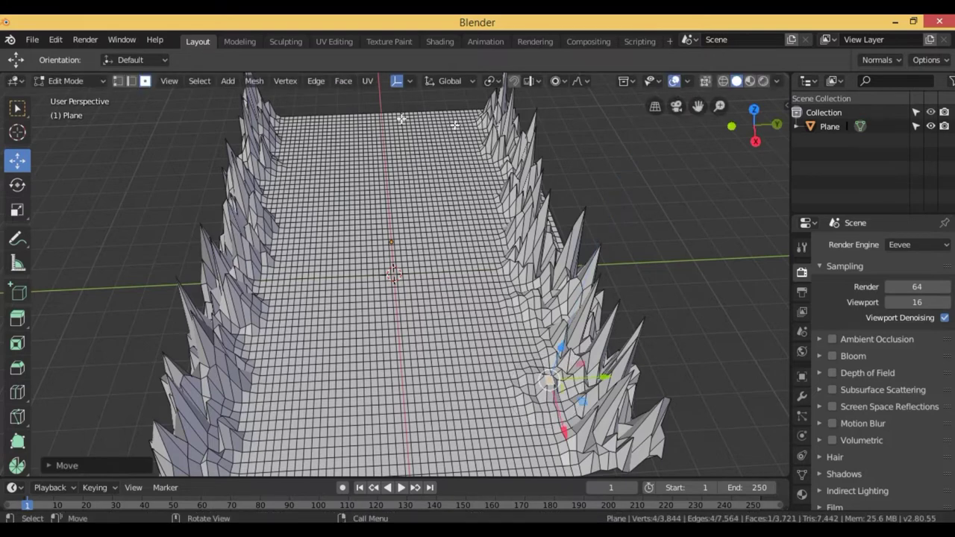
# Step: Raise two faces on the far left ridge vertically with soft falloff
pyautogui.click(282, 128)
pyautogui.press('g')
pyautogui.press('z')
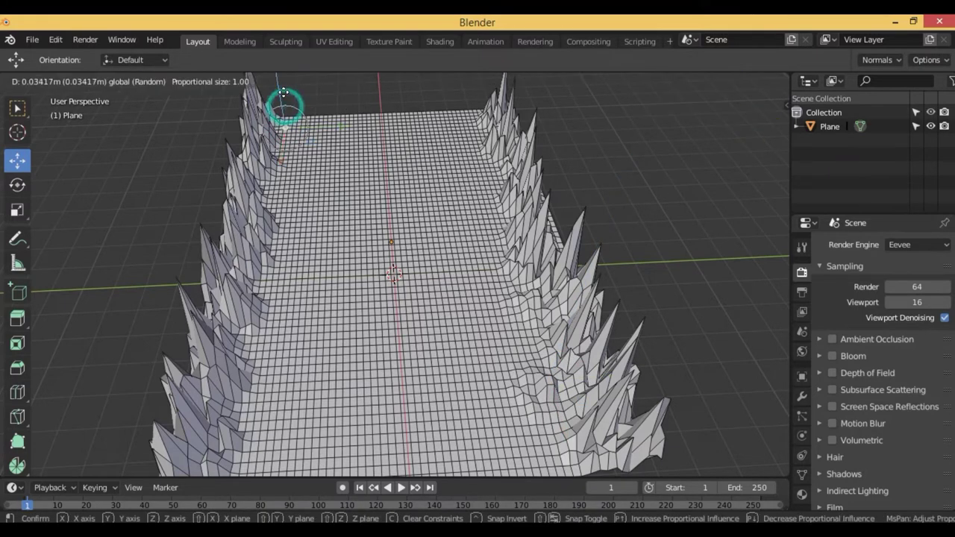
pyautogui.click(269, 144)
pyautogui.click(273, 187)
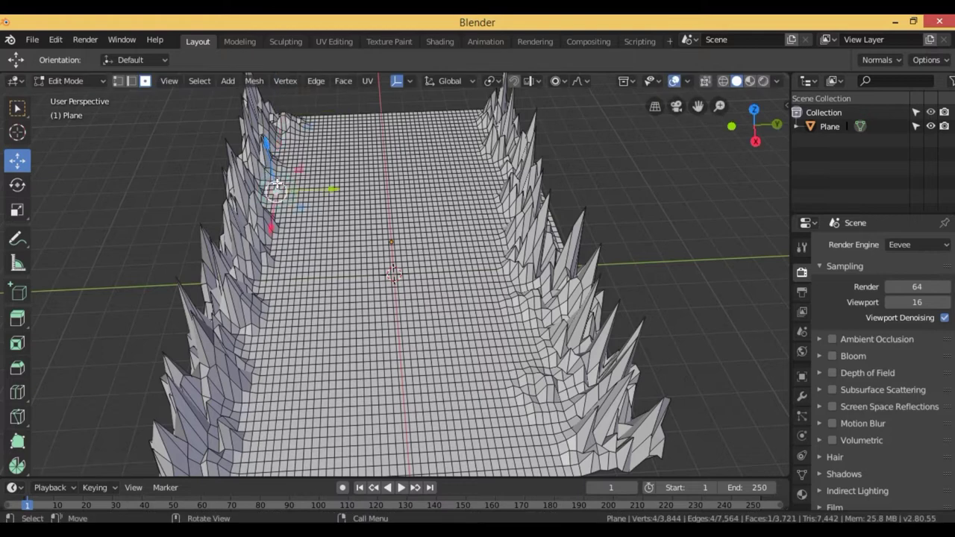
pyautogui.press('g')
pyautogui.press('z')
pyautogui.click(274, 273)
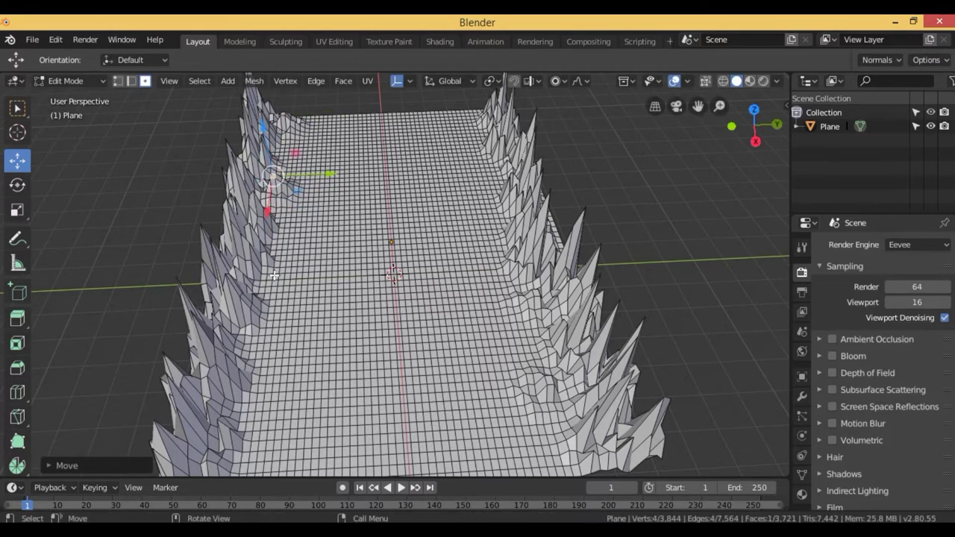
# Step: Raise two more faces on the left slope toward the front
pyautogui.click(263, 265)
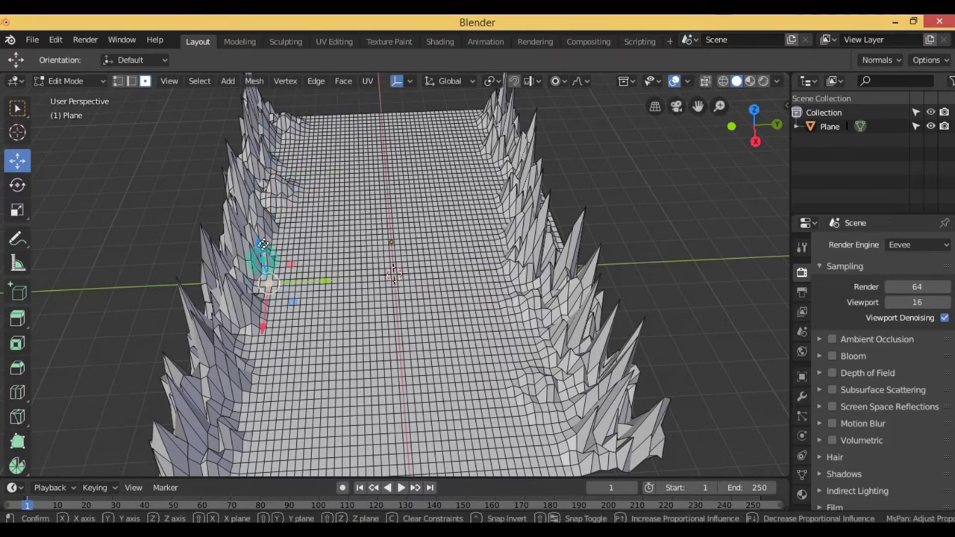
pyautogui.press('g')
pyautogui.press('z')
pyautogui.click(276, 351)
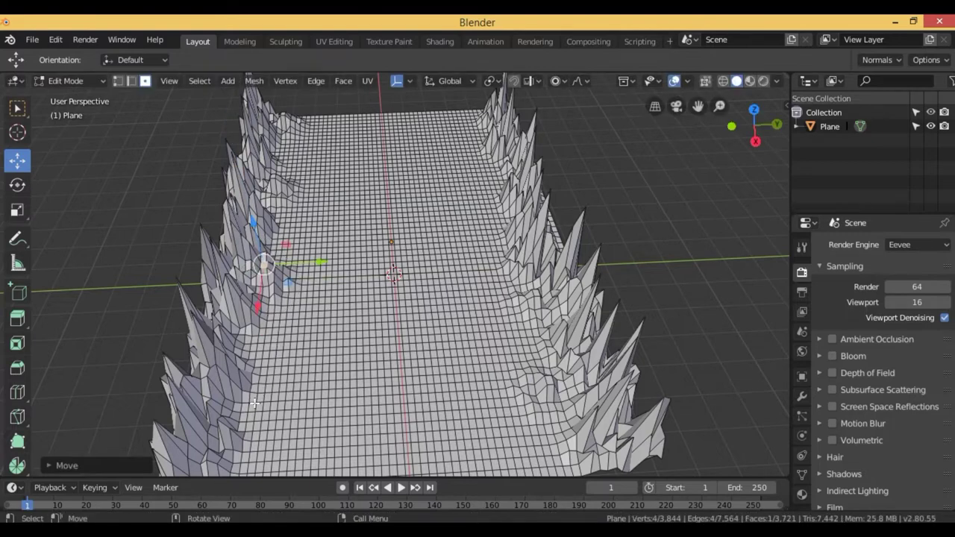
pyautogui.click(253, 404)
pyautogui.press('g')
pyautogui.press('z')
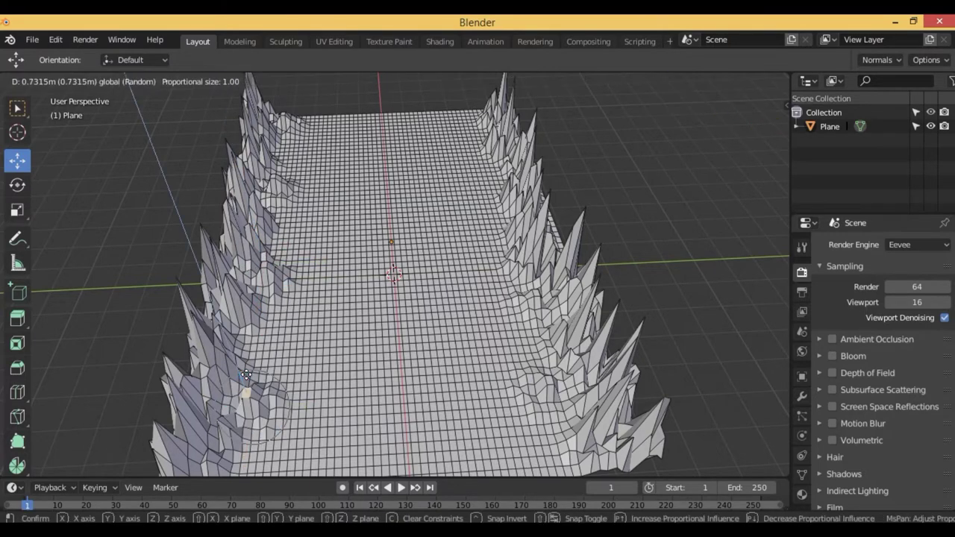
pyautogui.click(629, 316)
pyautogui.moveTo(738, 308)
pyautogui.mouseDown(button='middle')
pyautogui.moveTo(596, 317)
pyautogui.moveTo(557, 277)
pyautogui.mouseUp(button='middle')
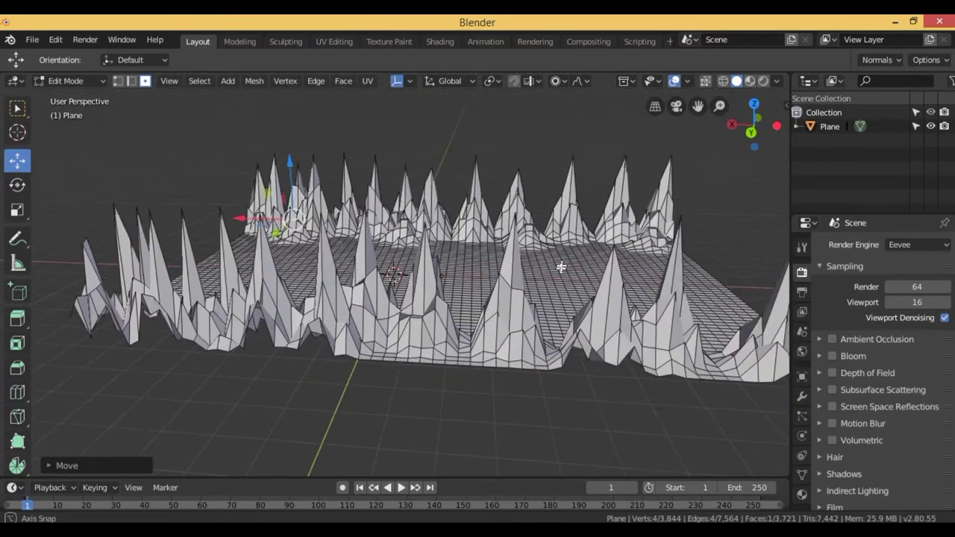
# Step: Deselect everything, zoom out, and return to Object Mode to view the solid spiky terrain
pyautogui.click(733, 229)
pyautogui.moveTo(752, 246)
pyautogui.mouseDown(button='middle')
pyautogui.moveTo(763, 222)
pyautogui.moveTo(746, 258)
pyautogui.moveTo(757, 250)
pyautogui.moveTo(776, 263)
pyautogui.moveTo(742, 242)
pyautogui.moveTo(750, 252)
pyautogui.moveTo(744, 229)
pyautogui.moveTo(756, 234)
pyautogui.mouseUp(button='middle')
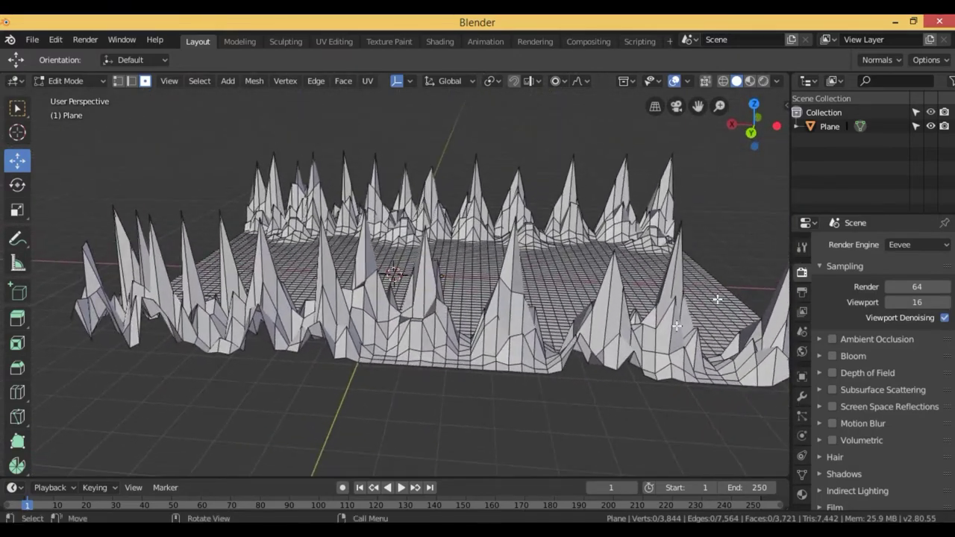
pyautogui.moveTo(498, 384)
pyautogui.mouseDown(button='middle')
pyautogui.moveTo(532, 388)
pyautogui.moveTo(528, 359)
pyautogui.moveTo(503, 391)
pyautogui.moveTo(507, 403)
pyautogui.mouseUp(button='middle')
pyautogui.scroll(-2, 539, 396)
pyautogui.scroll(-2, 538, 392)
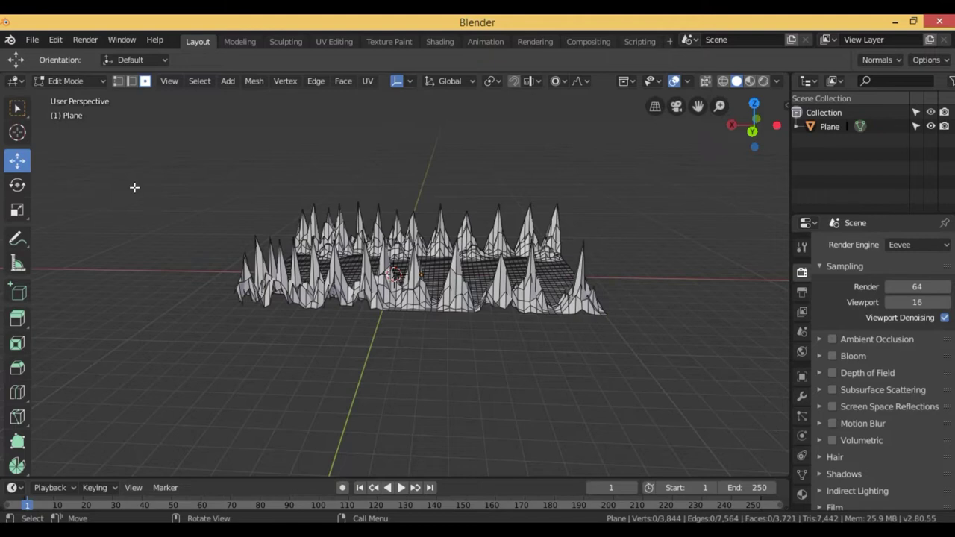
pyautogui.click(69, 81)
pyautogui.click(79, 97)
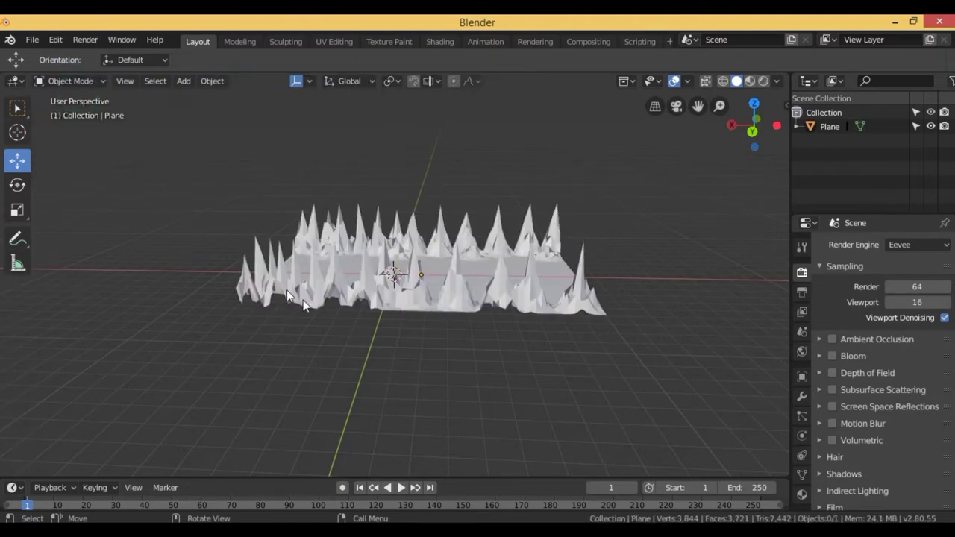
# Step: Add a plain axes Empty to the scene
pyautogui.moveTo(190, 282)
pyautogui.mouseDown(button='middle')
pyautogui.moveTo(540, 294)
pyautogui.moveTo(516, 296)
pyautogui.mouseUp(button='middle')
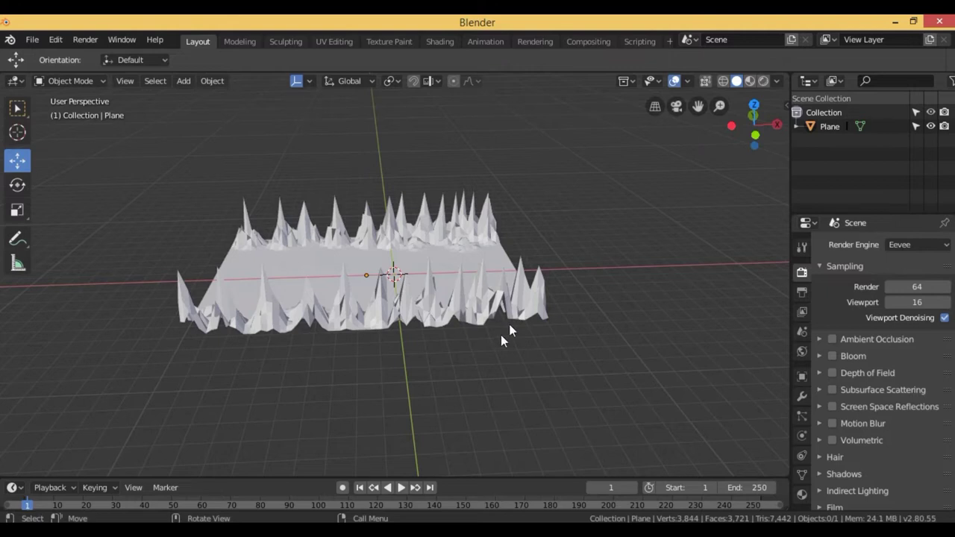
pyautogui.click(183, 80)
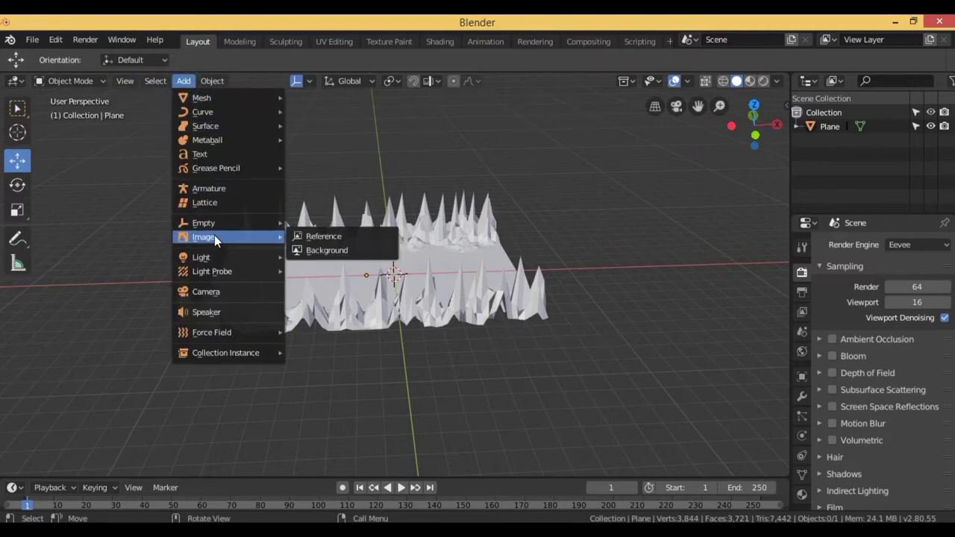
pyautogui.moveTo(203, 222)
pyautogui.click(311, 225)
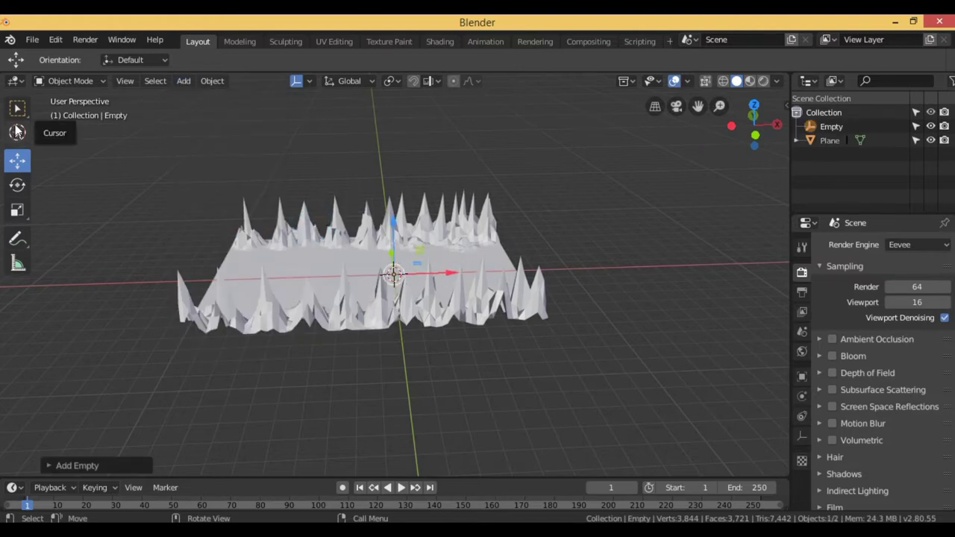
# Step: Move the Empty about 6.8 m along X to the plane's far edge, then select the terrain plane
pyautogui.moveTo(454, 271); pyautogui.dragTo(572, 263)
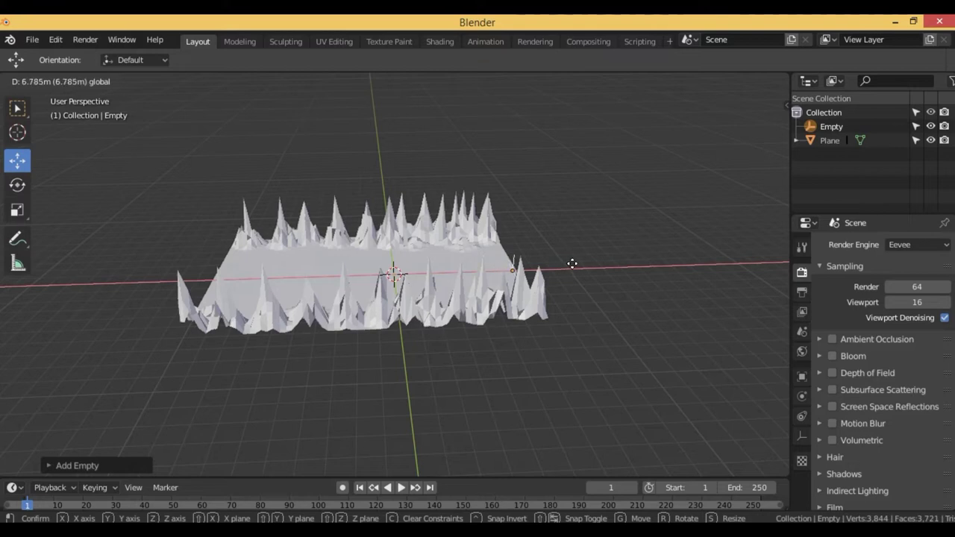
pyautogui.moveTo(572, 263); pyautogui.dragTo(575, 264)
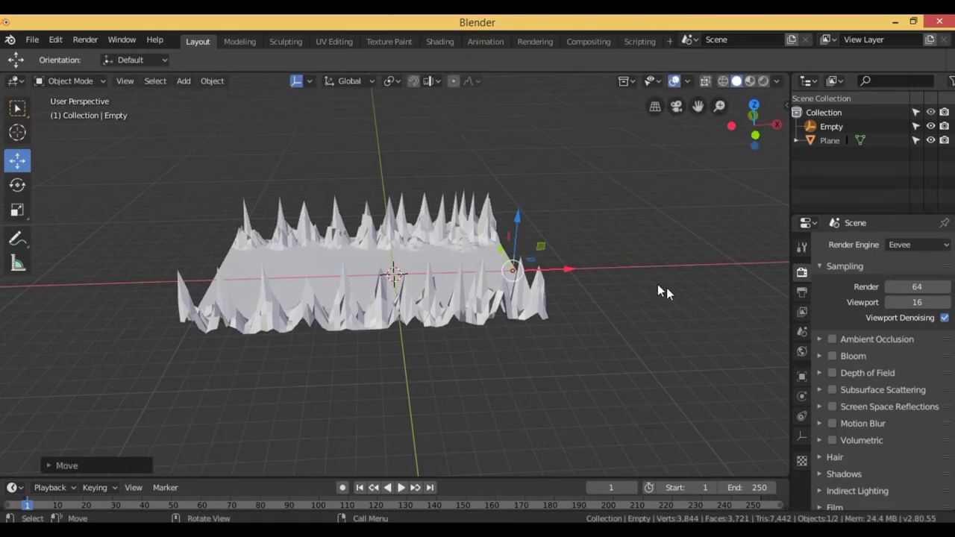
pyautogui.moveTo(639, 305); pyautogui.dragTo(641, 287, button='middle')
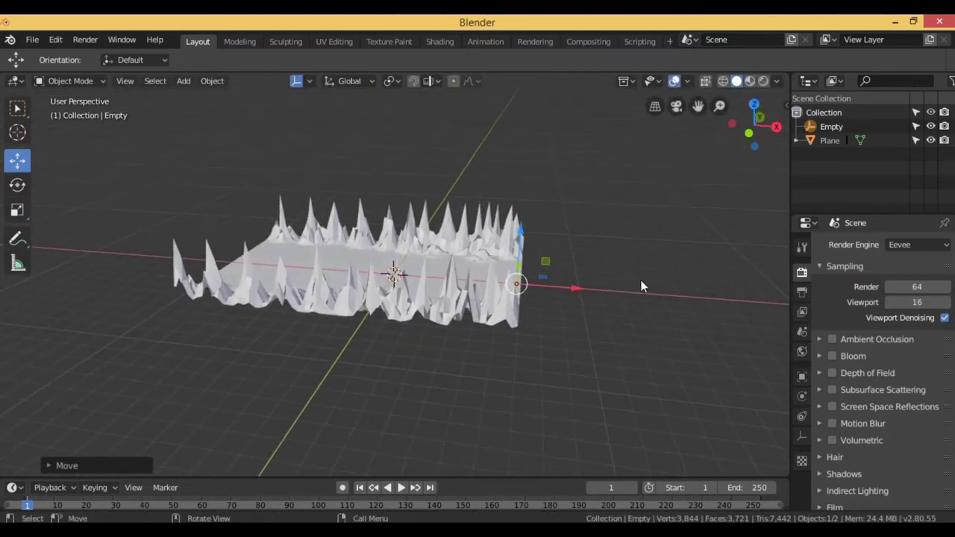
pyautogui.click(409, 260)
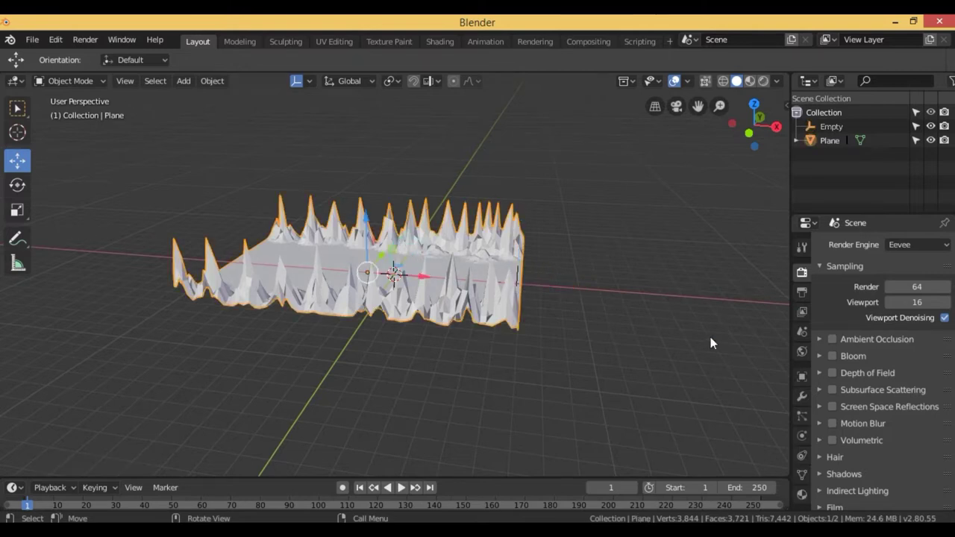
# Step: Give the terrain plane a Mirror modifier using the Empty as mirror object, X axis only
pyautogui.click(801, 399)
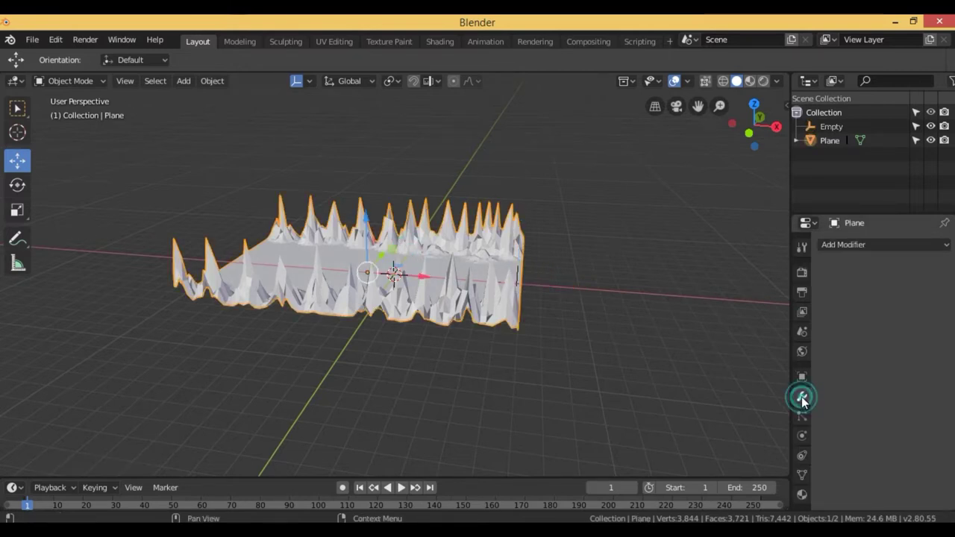
pyautogui.click(855, 246)
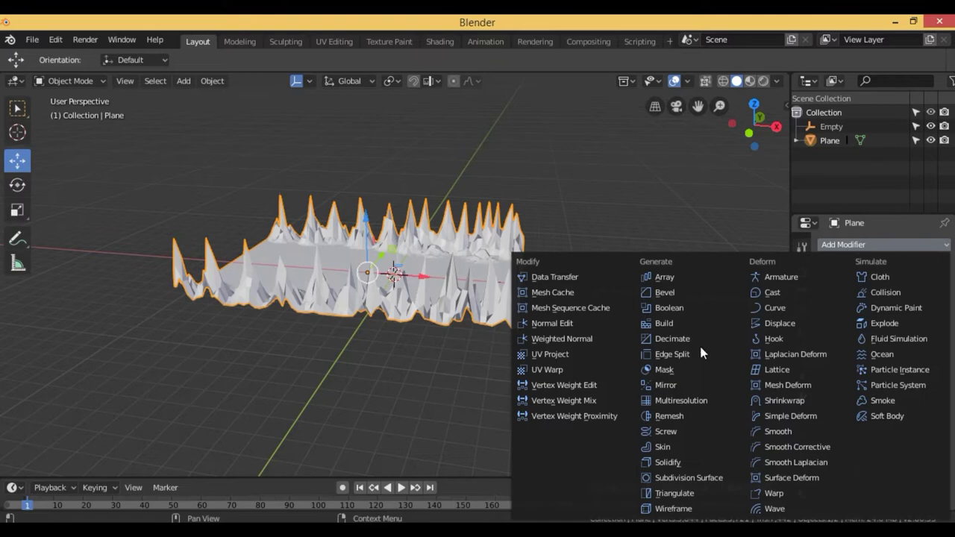
pyautogui.click(674, 385)
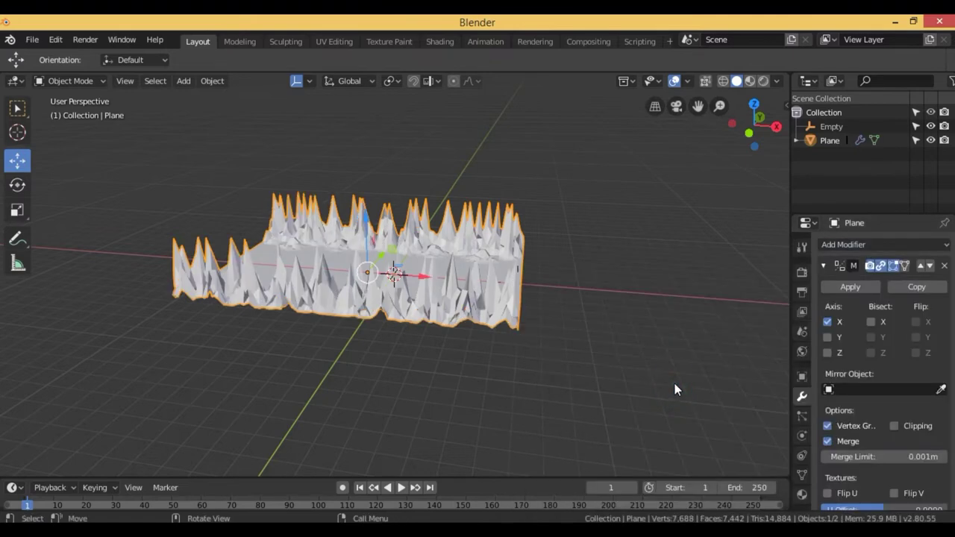
pyautogui.click(827, 337)
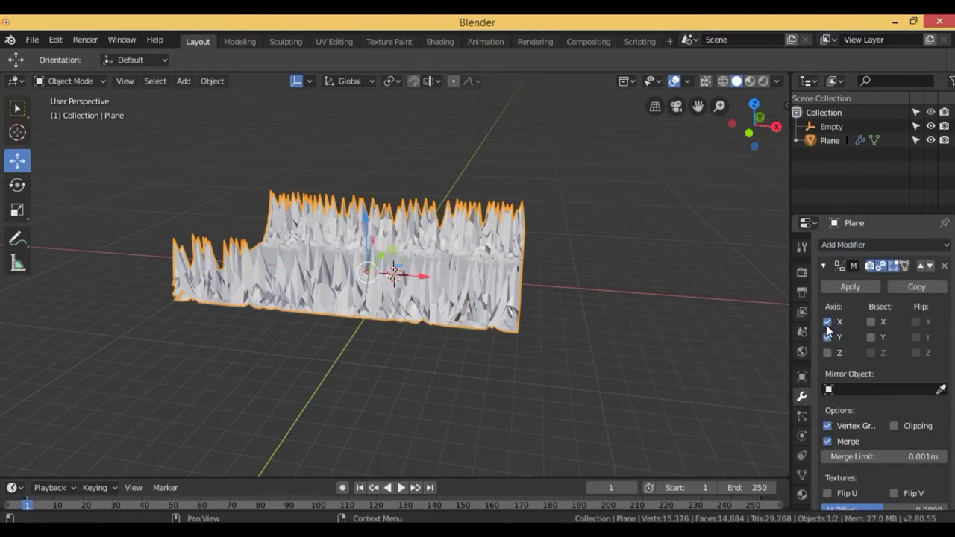
pyautogui.click(826, 323)
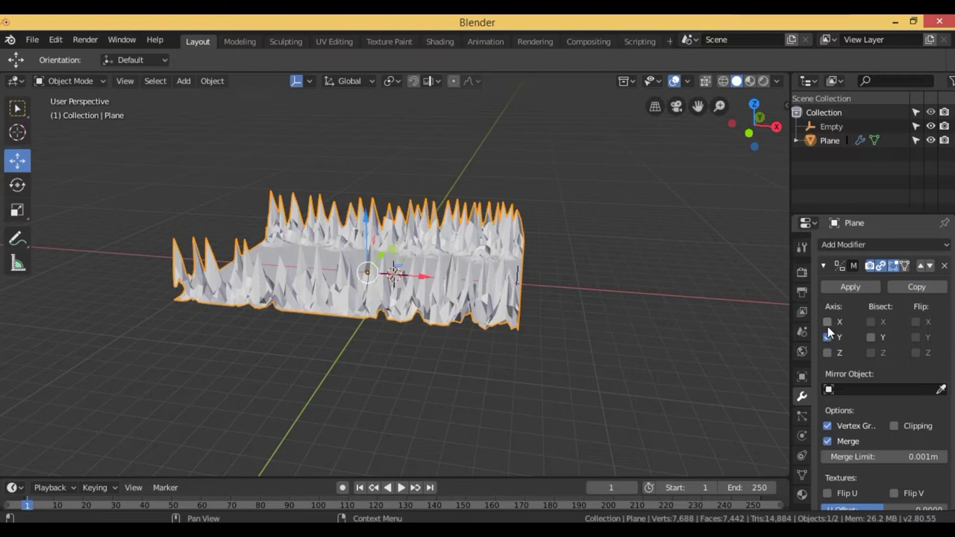
pyautogui.click(850, 389)
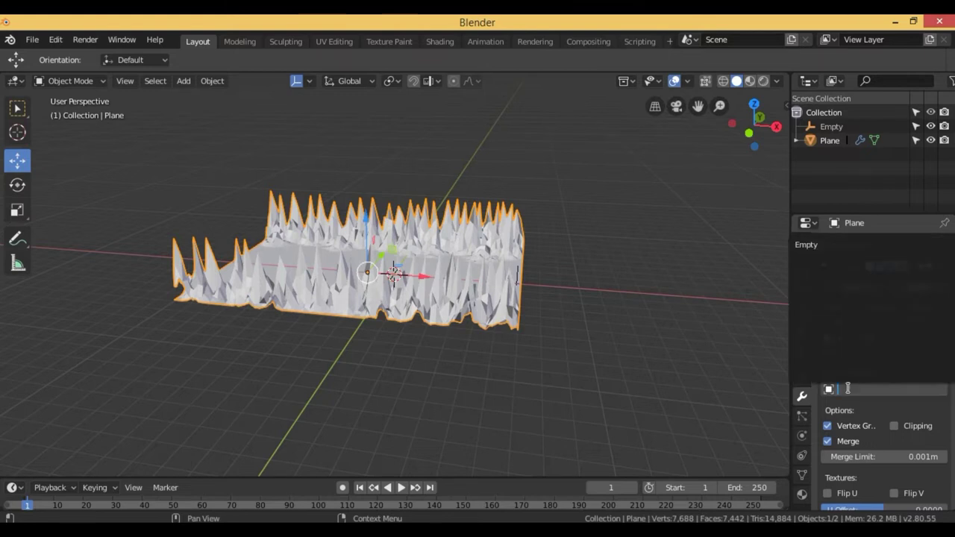
pyautogui.click(809, 247)
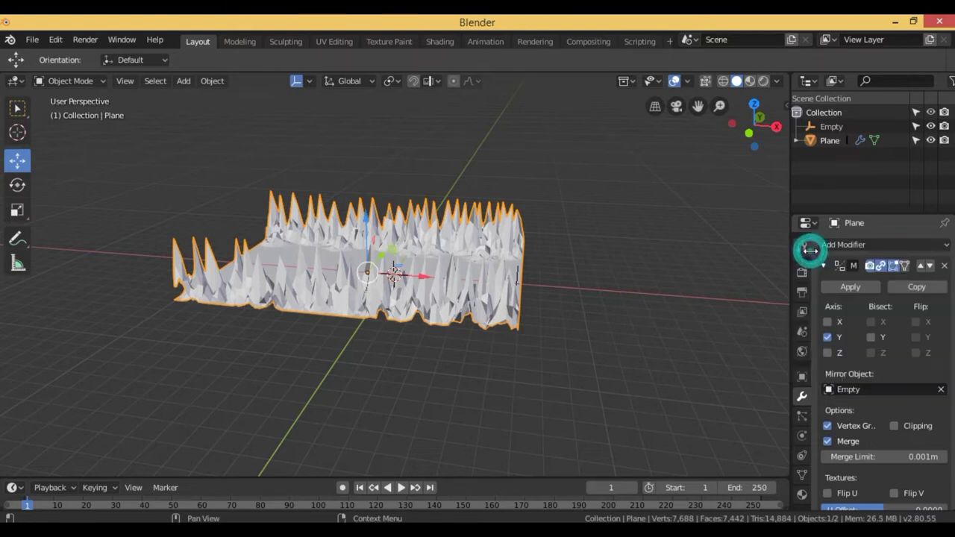
pyautogui.click(827, 322)
pyautogui.click(827, 337)
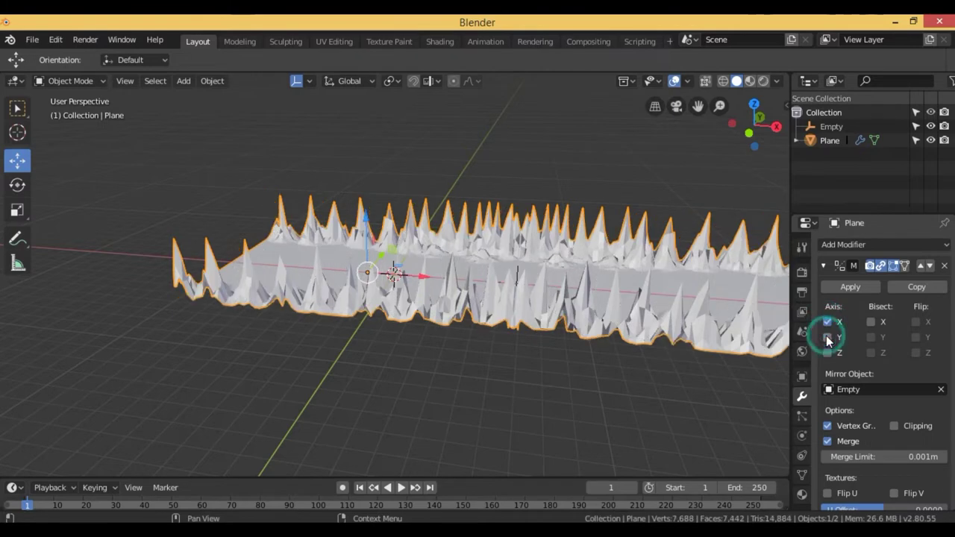
# Step: Inspect the doubled valley, then deselect the terrain plane
pyautogui.moveTo(583, 333)
pyautogui.mouseDown(button='middle')
pyautogui.moveTo(677, 348)
pyautogui.moveTo(633, 362)
pyautogui.moveTo(623, 353)
pyautogui.moveTo(612, 369)
pyautogui.moveTo(648, 365)
pyautogui.moveTo(635, 348)
pyautogui.moveTo(601, 355)
pyautogui.moveTo(601, 344)
pyautogui.mouseUp(button='middle')
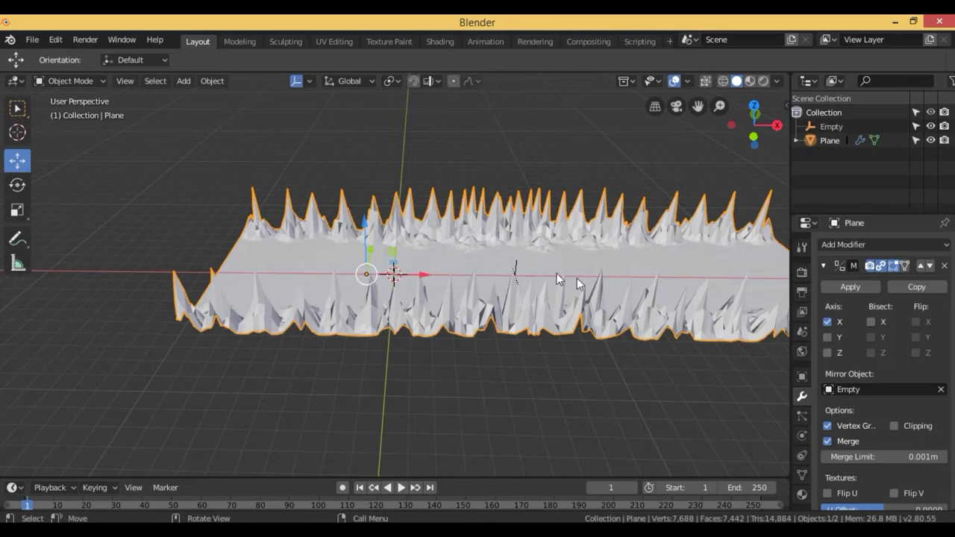
pyautogui.hotkey('ctrl', 'z')
pyautogui.hotkey('ctrl', 'z')
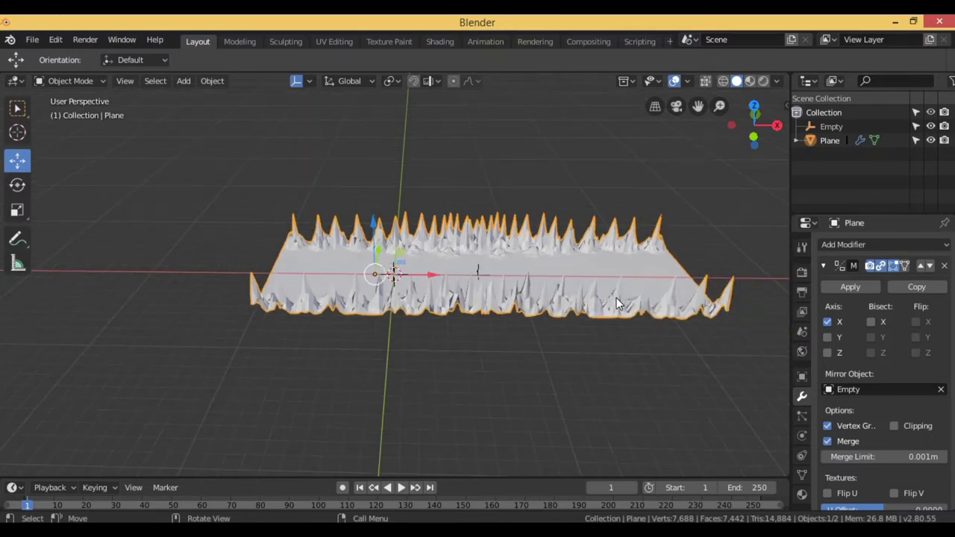
pyautogui.hotkey('ctrl', 'shift', 'z')
pyautogui.click(516, 380)
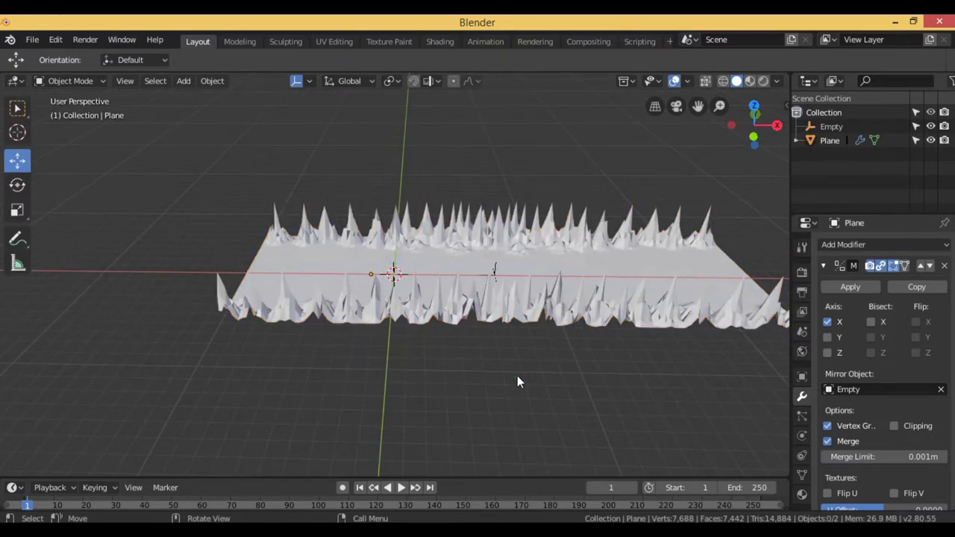
pyautogui.click(183, 83)
pyautogui.click(185, 82)
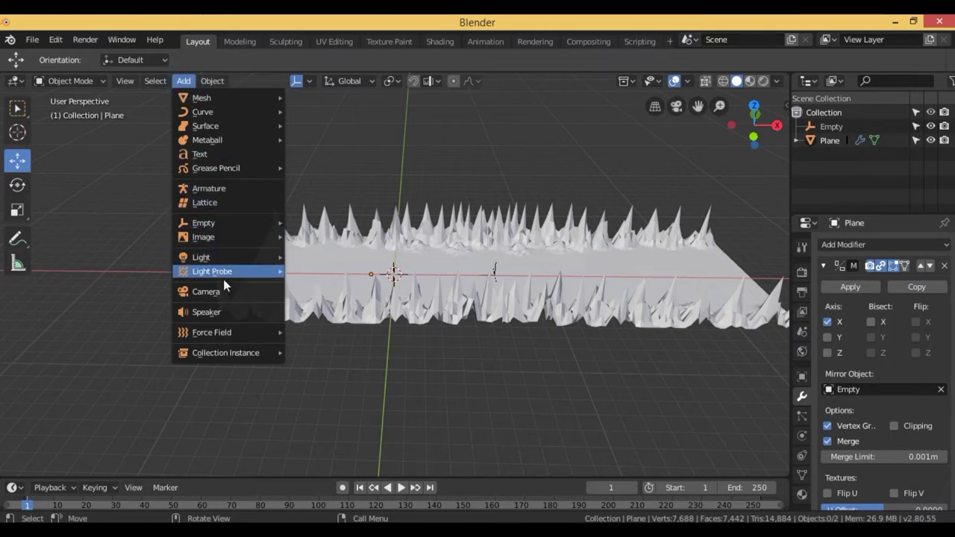
# Step: Add a camera at X -10.349, Z 1.766 at one end of the valley and view through it
pyautogui.click(245, 291)
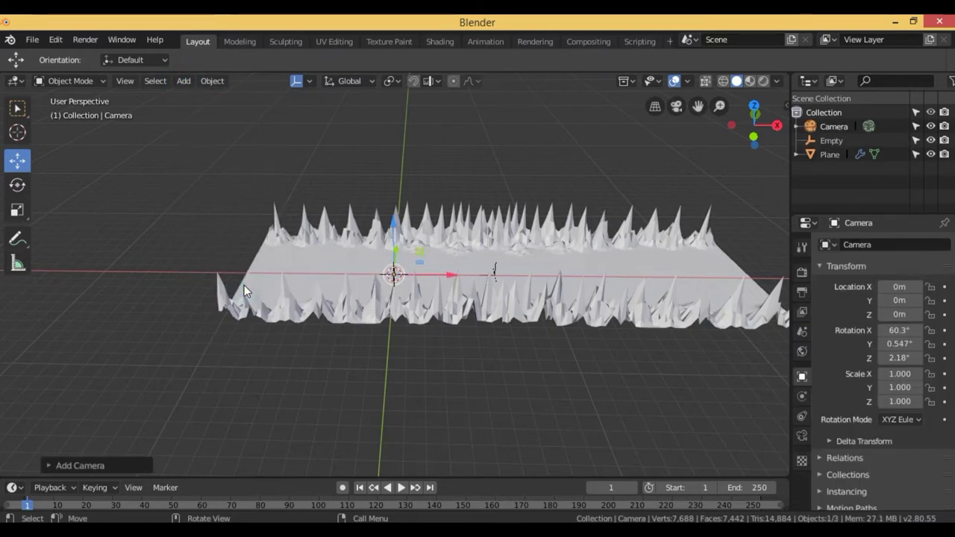
pyautogui.moveTo(391, 235)
pyautogui.mouseDown()
pyautogui.moveTo(418, 248)
pyautogui.moveTo(292, 254)
pyautogui.mouseUp()
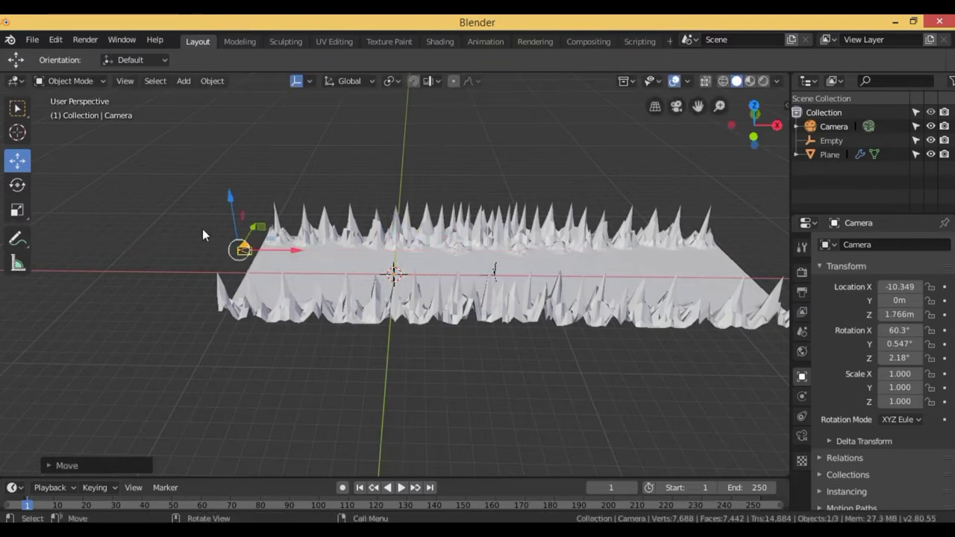
pyautogui.moveTo(179, 226); pyautogui.dragTo(344, 207, button='middle')
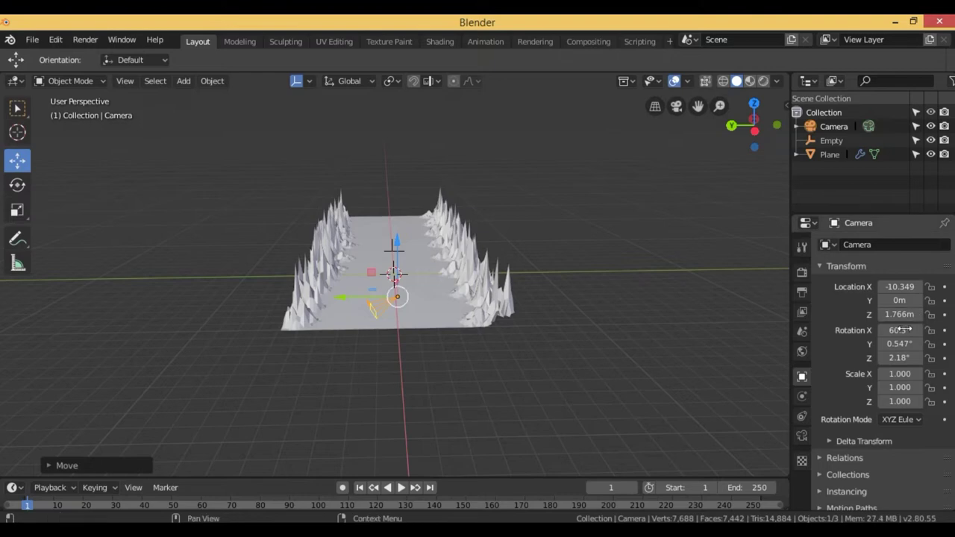
pyautogui.click(674, 108)
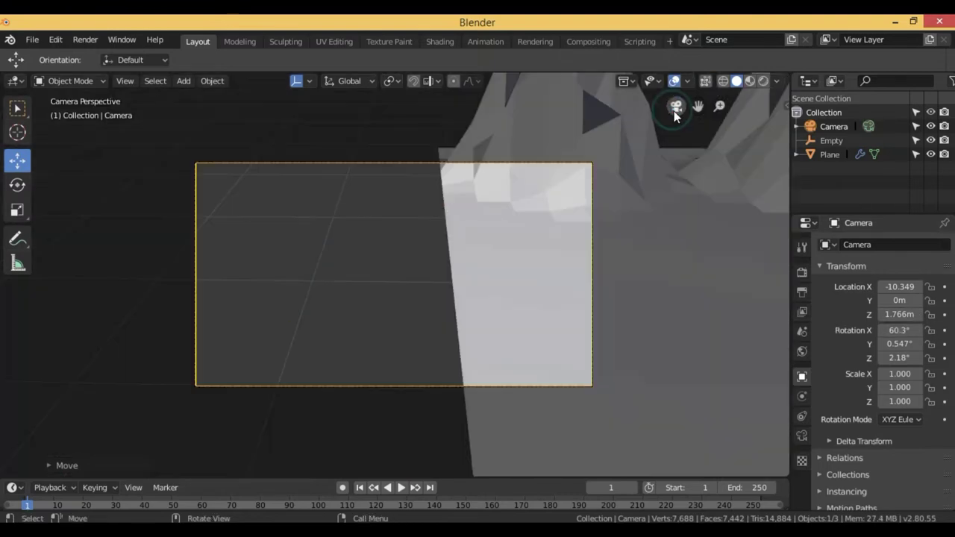
# Step: Rotate the camera to X 85.9° and Z -90.4° so it looks straight down the valley
pyautogui.click(903, 343)
pyautogui.moveTo(904, 343)
pyautogui.mouseDown()
pyautogui.moveTo(880, 330)
pyautogui.moveTo(922, 393)
pyautogui.mouseUp()
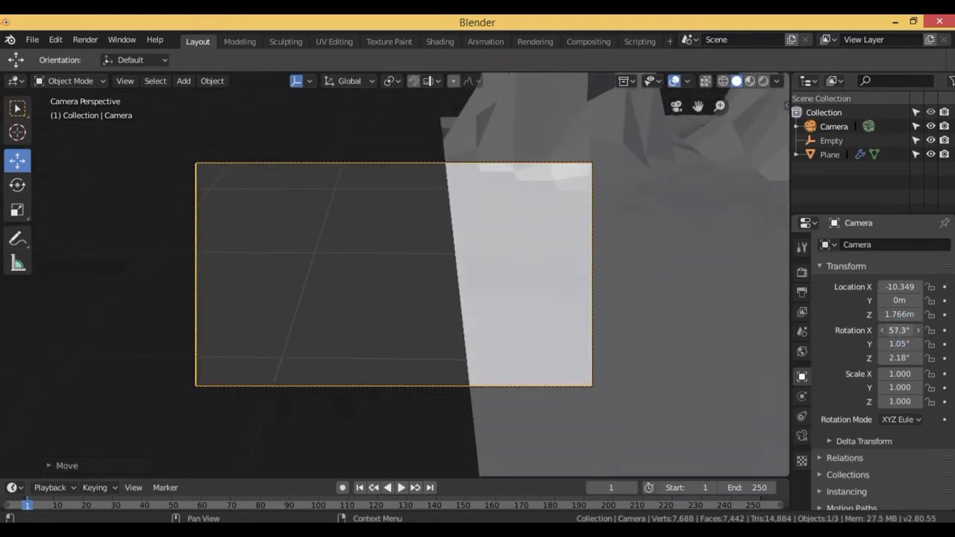
pyautogui.moveTo(899, 358)
pyautogui.mouseDown()
pyautogui.moveTo(858, 357)
pyautogui.moveTo(930, 360)
pyautogui.moveTo(851, 357)
pyautogui.mouseUp()
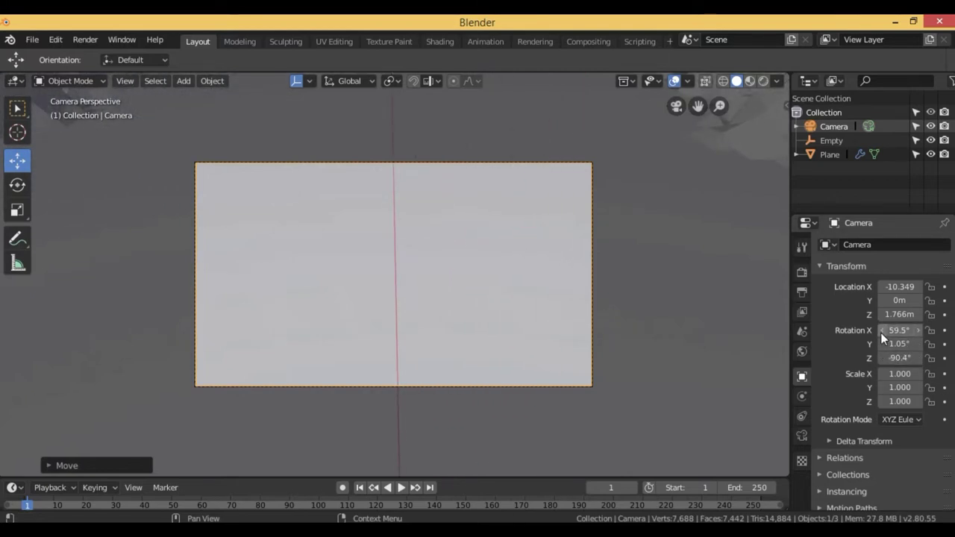
pyautogui.moveTo(886, 333); pyautogui.dragTo(913, 330)
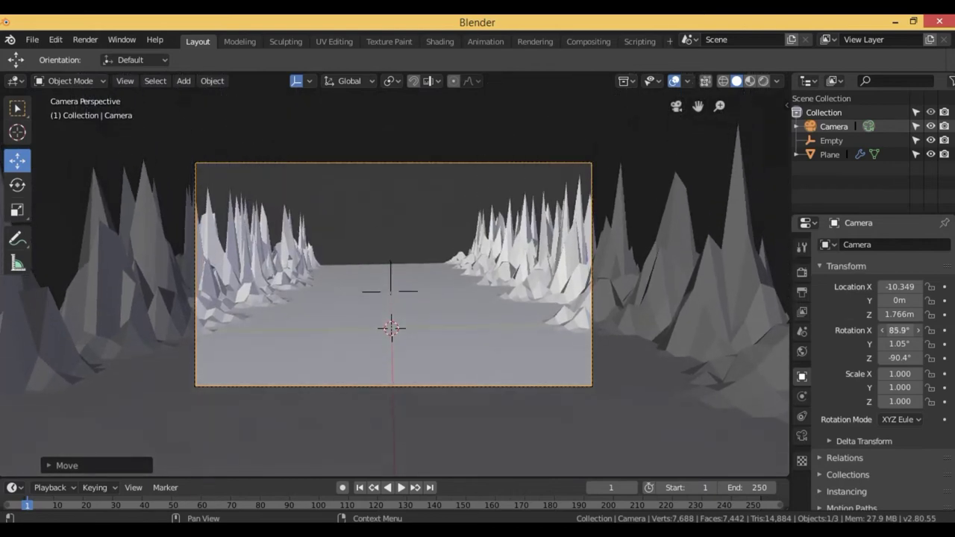
pyautogui.click(686, 106)
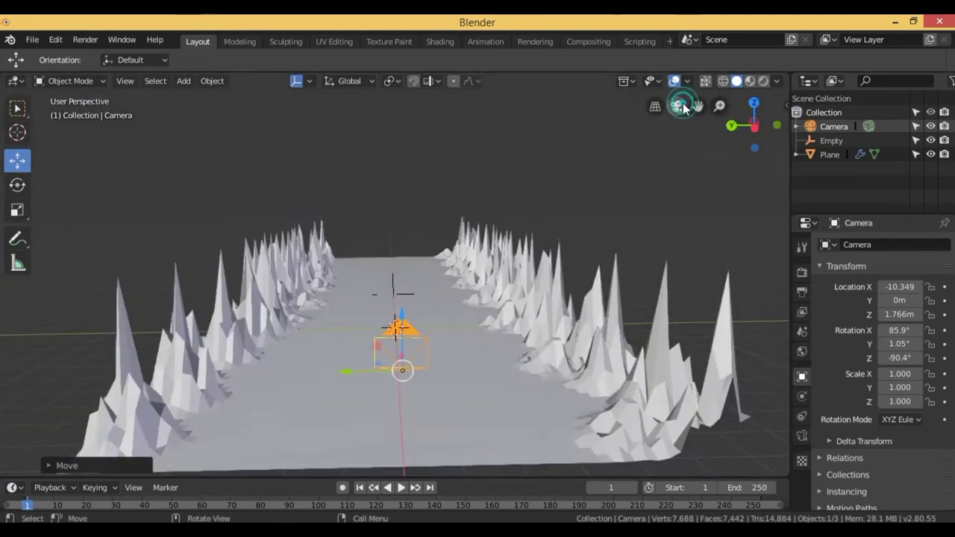
# Step: Lower the camera along Z toward the ground and check the shot through it
pyautogui.moveTo(611, 187)
pyautogui.mouseDown(button='middle')
pyautogui.moveTo(432, 201)
pyautogui.moveTo(309, 192)
pyautogui.mouseUp(button='middle')
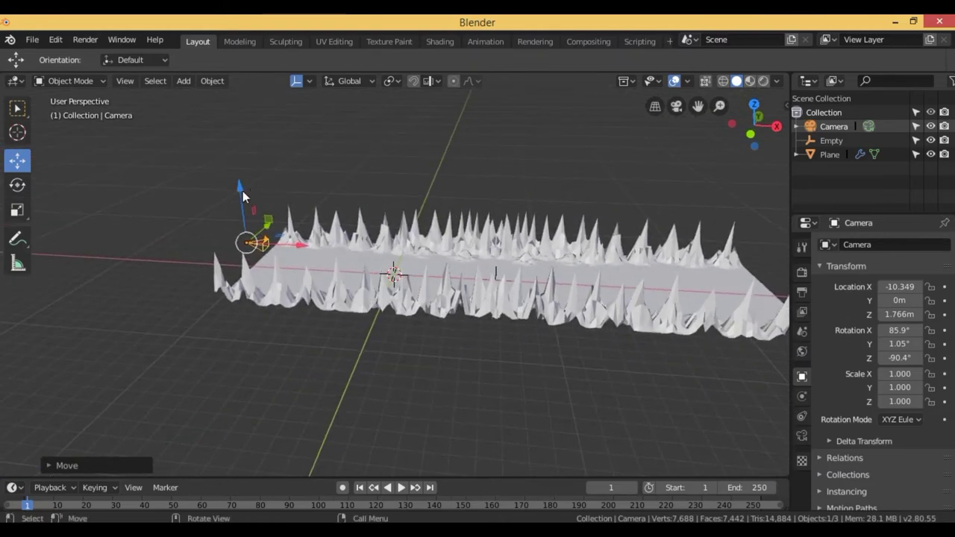
pyautogui.press('g')
pyautogui.press('z')
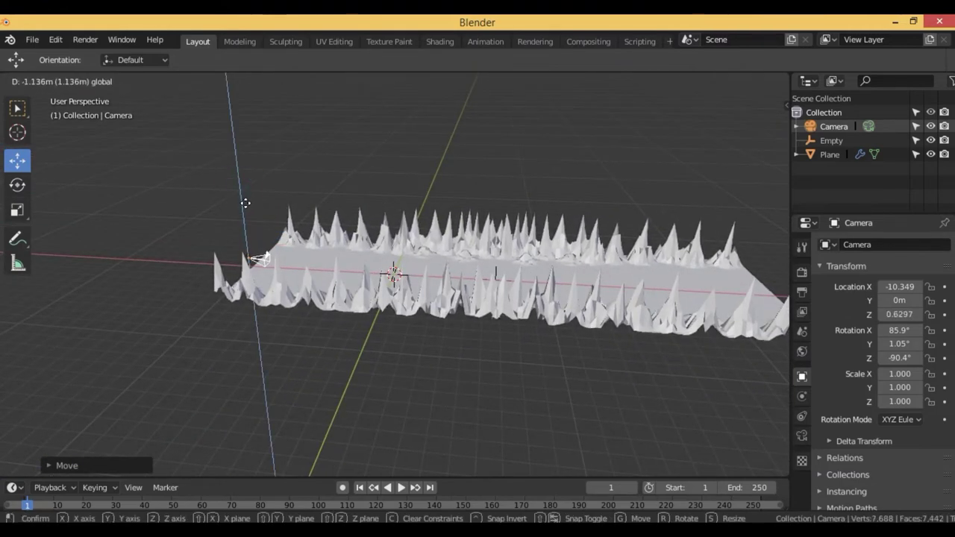
pyautogui.click(259, 212)
pyautogui.click(676, 107)
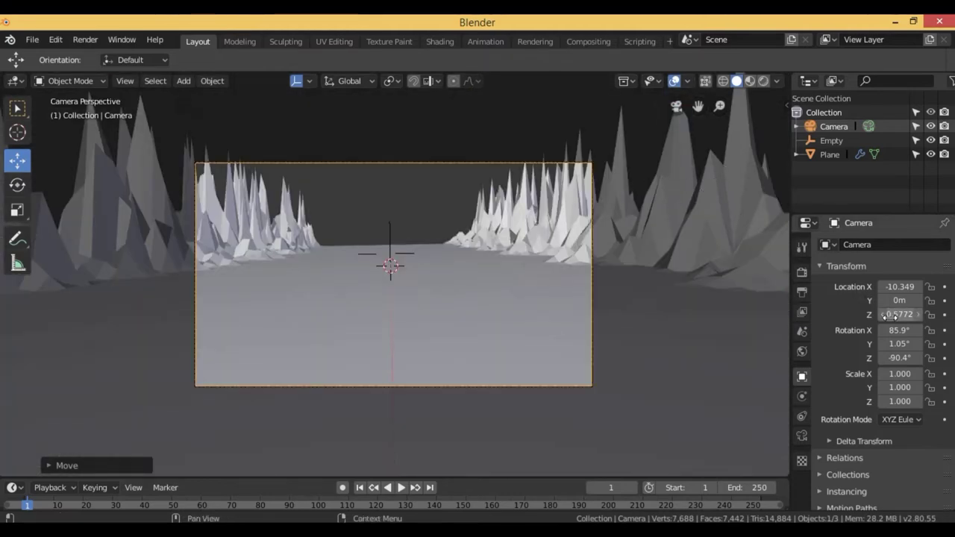
pyautogui.click(676, 108)
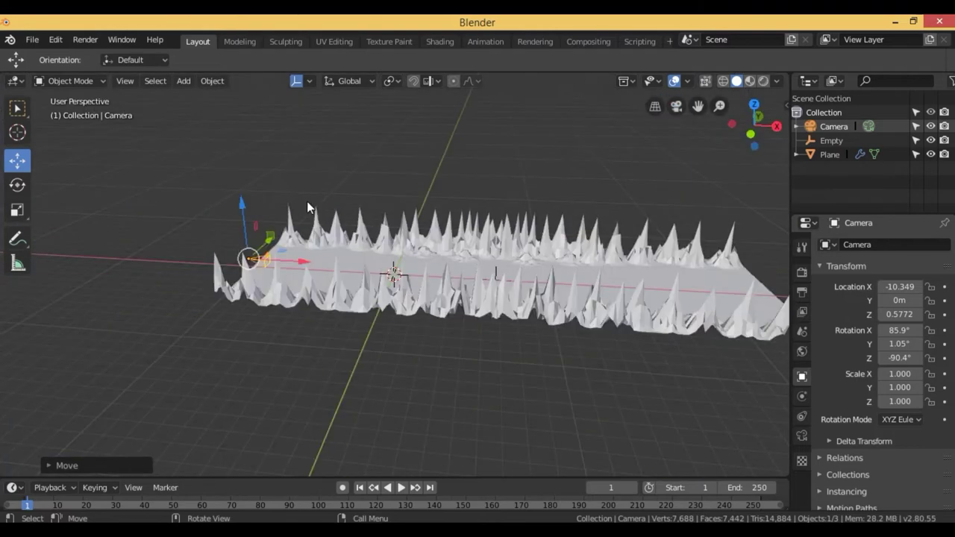
# Step: Fine-tune the camera height to Z 0.638 and recheck the framing through the camera
pyautogui.moveTo(246, 208); pyautogui.dragTo(244, 193)
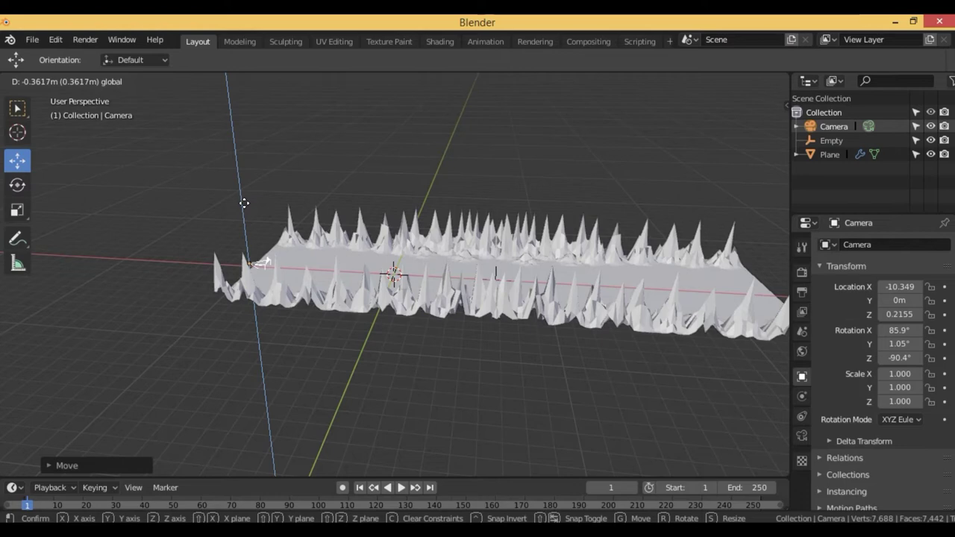
pyautogui.moveTo(244, 193); pyautogui.dragTo(189, 243)
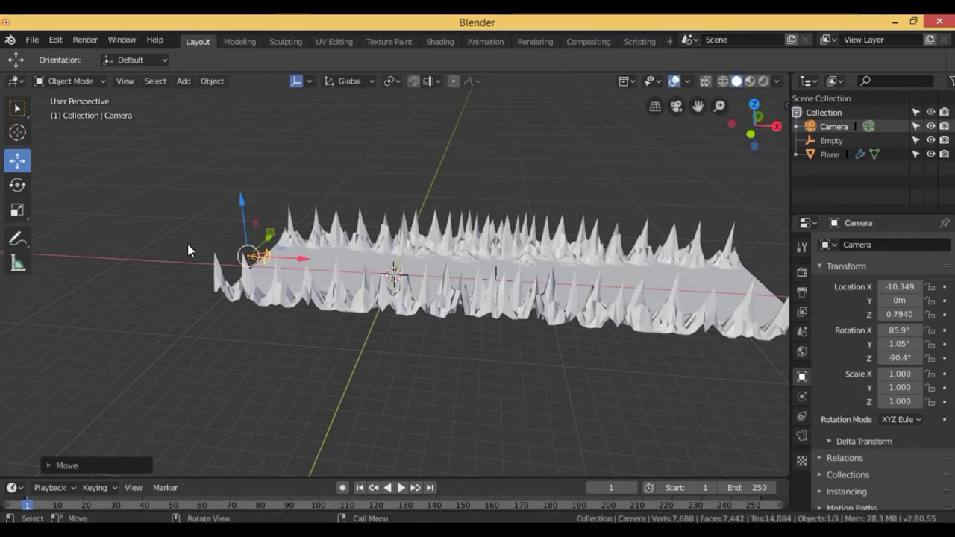
pyautogui.moveTo(224, 257)
pyautogui.mouseDown(button='middle')
pyautogui.moveTo(379, 267)
pyautogui.moveTo(387, 236)
pyautogui.mouseUp(button='middle')
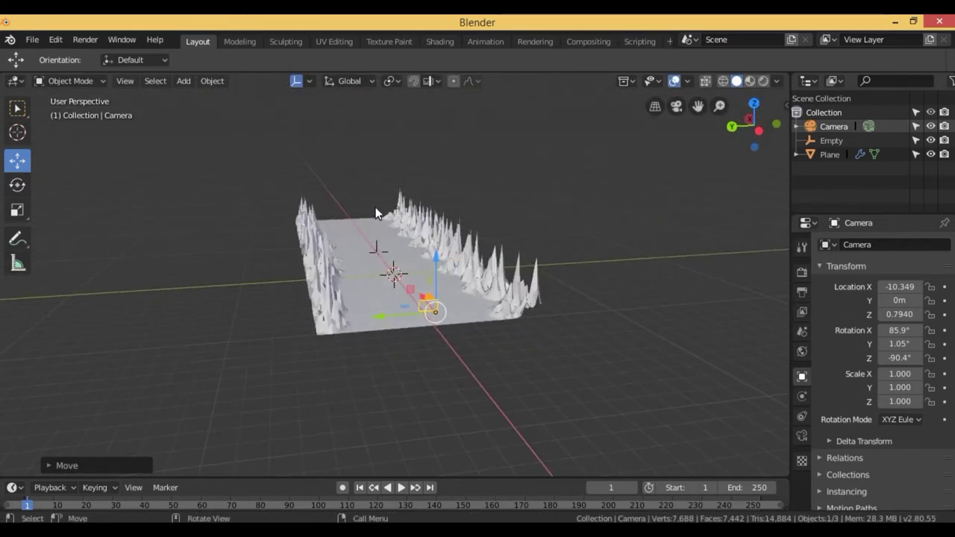
pyautogui.scroll(-3, 450, 279)
pyautogui.scroll(-2, 471, 301)
pyautogui.scroll(3, 472, 301)
pyautogui.scroll(5, 464, 295)
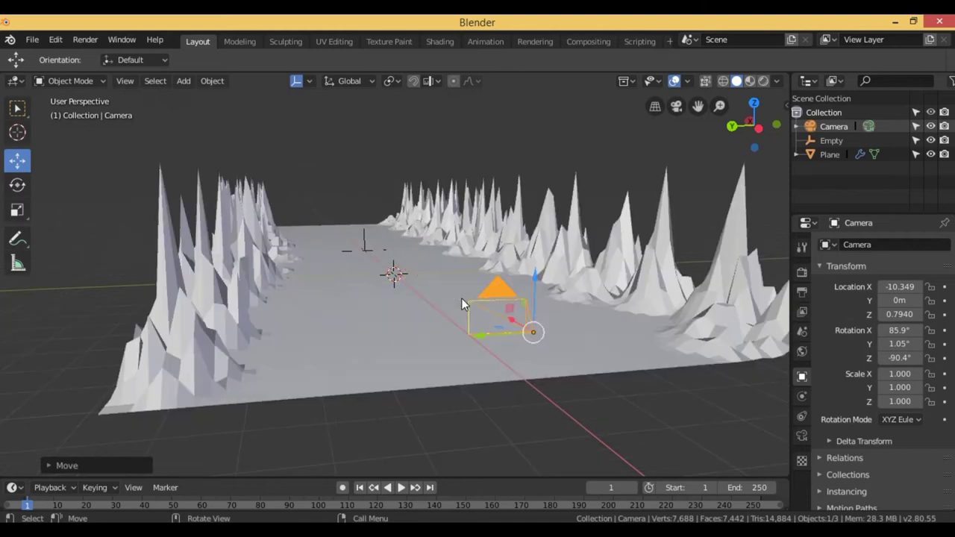
pyautogui.scroll(-2, 461, 299)
pyautogui.moveTo(535, 281); pyautogui.dragTo(535, 286)
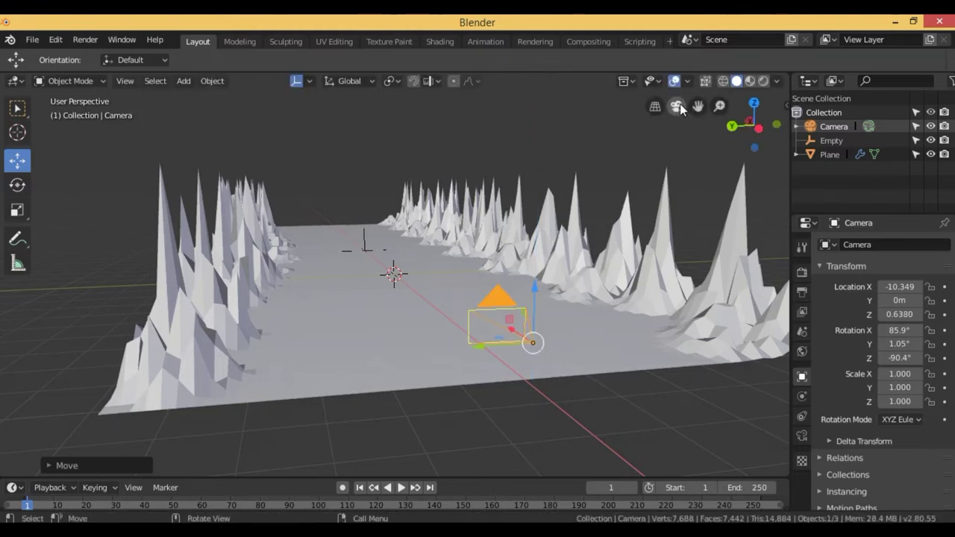
pyautogui.click(678, 105)
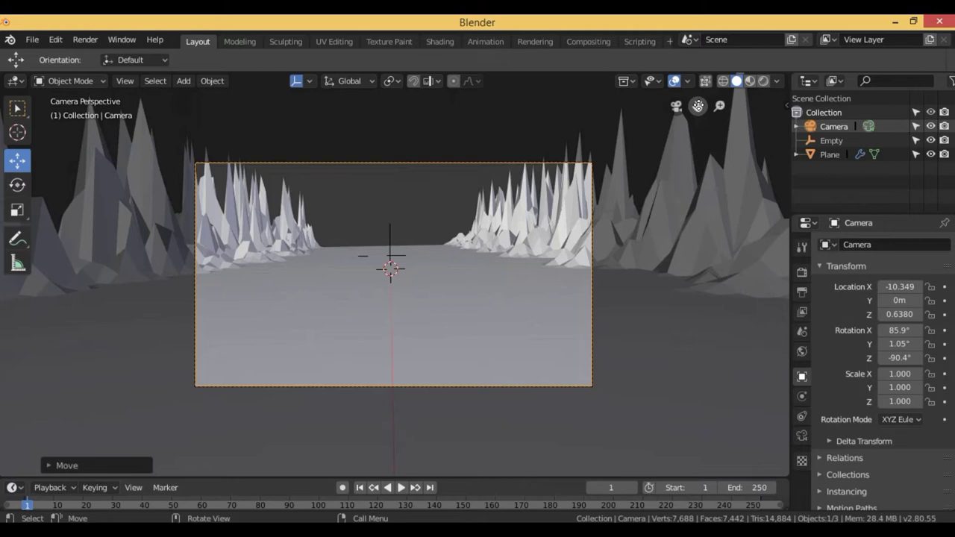
pyautogui.moveTo(698, 105); pyautogui.dragTo(710, 194)
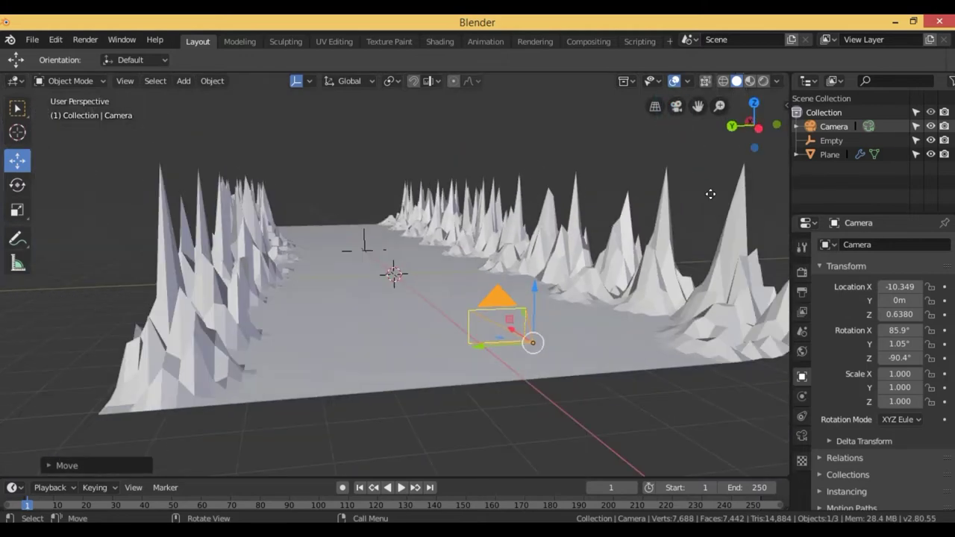
# Step: Try moving the camera higher, then undo that move
pyautogui.moveTo(707, 395)
pyautogui.mouseDown(button='middle')
pyautogui.moveTo(639, 405)
pyautogui.moveTo(469, 386)
pyautogui.moveTo(517, 396)
pyautogui.moveTo(505, 380)
pyautogui.mouseUp(button='middle')
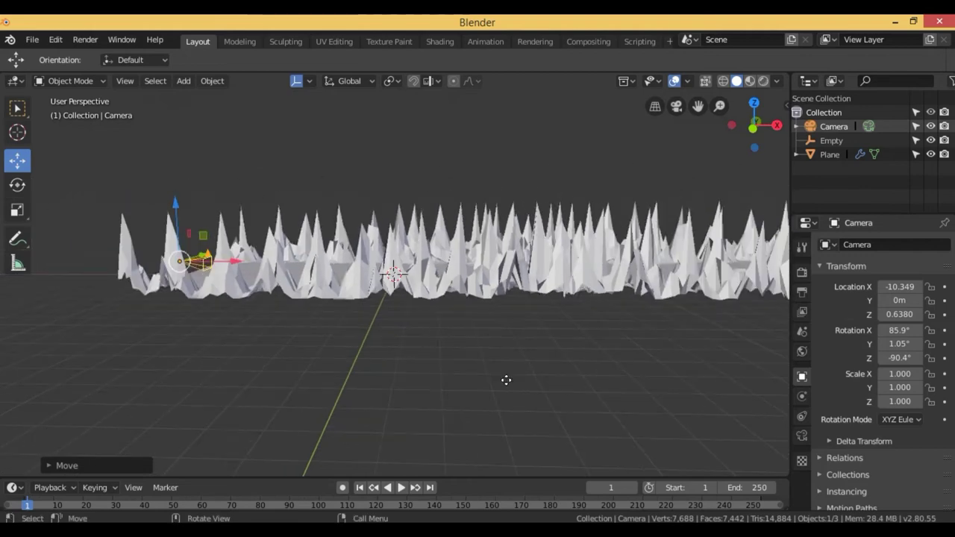
pyautogui.keyDown('ctrl'); pyautogui.moveTo(529, 297); pyautogui.dragTo(529, 320, button='middle'); pyautogui.keyUp('ctrl')
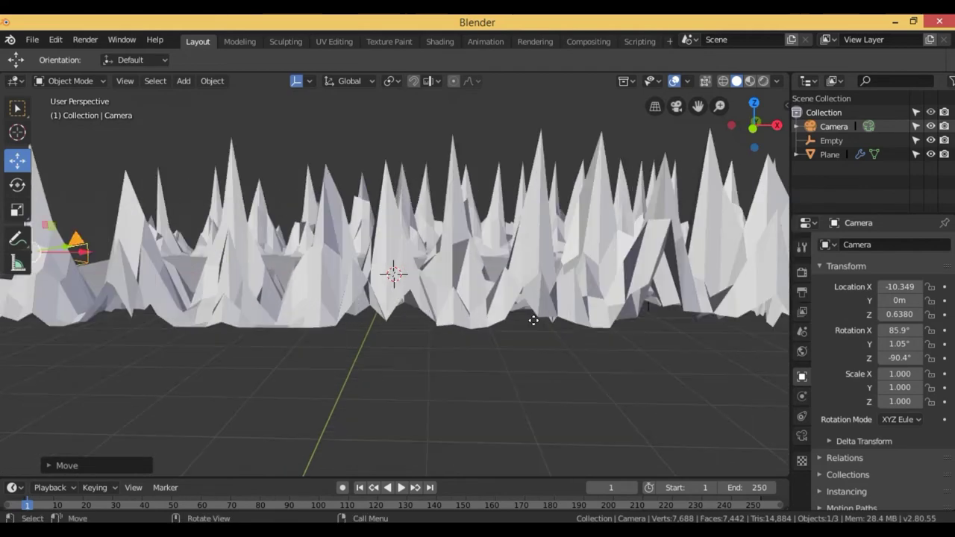
pyautogui.press('g')
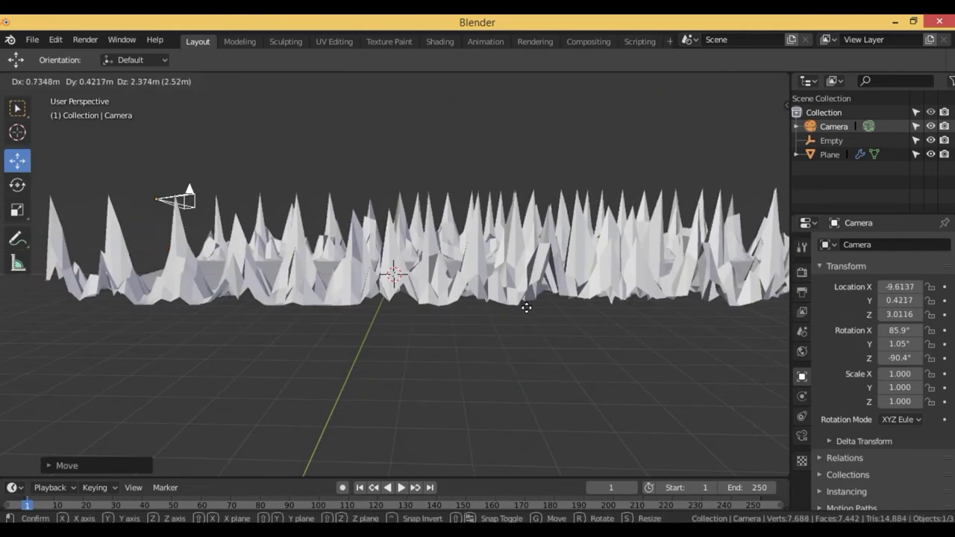
pyautogui.click(524, 316)
pyautogui.click(55, 39)
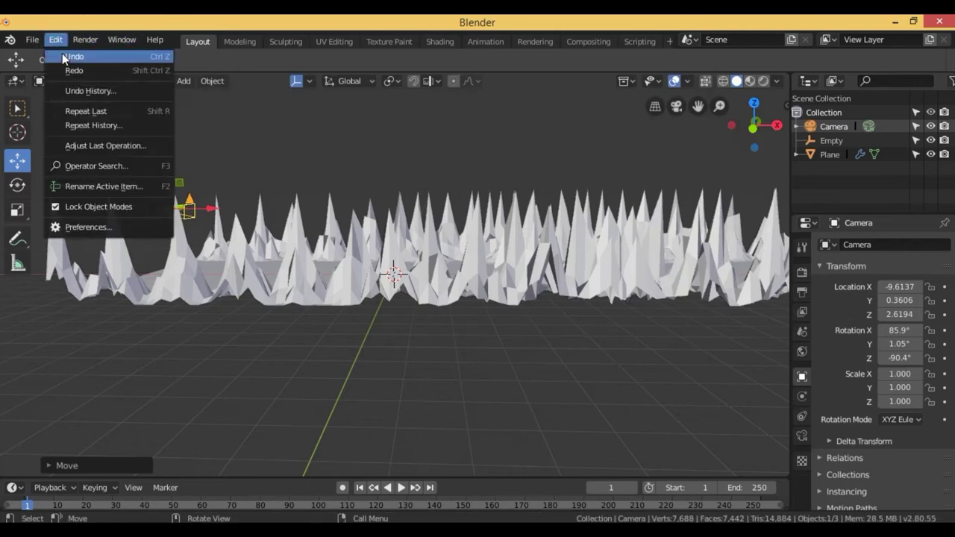
pyautogui.click(62, 53)
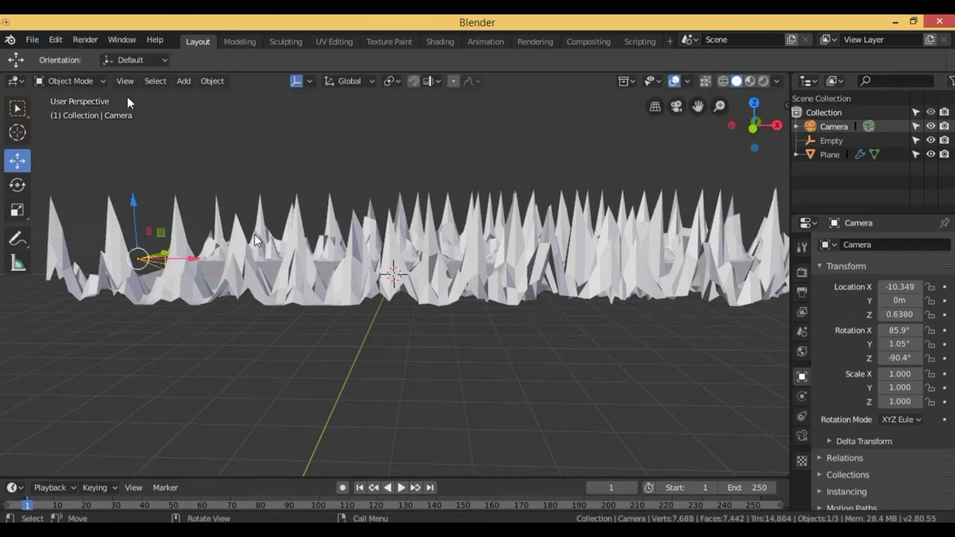
pyautogui.click(469, 376)
pyautogui.moveTo(499, 304); pyautogui.dragTo(484, 437, button='middle')
pyautogui.scroll(-2, 503, 378)
pyautogui.scroll(-2, 497, 366)
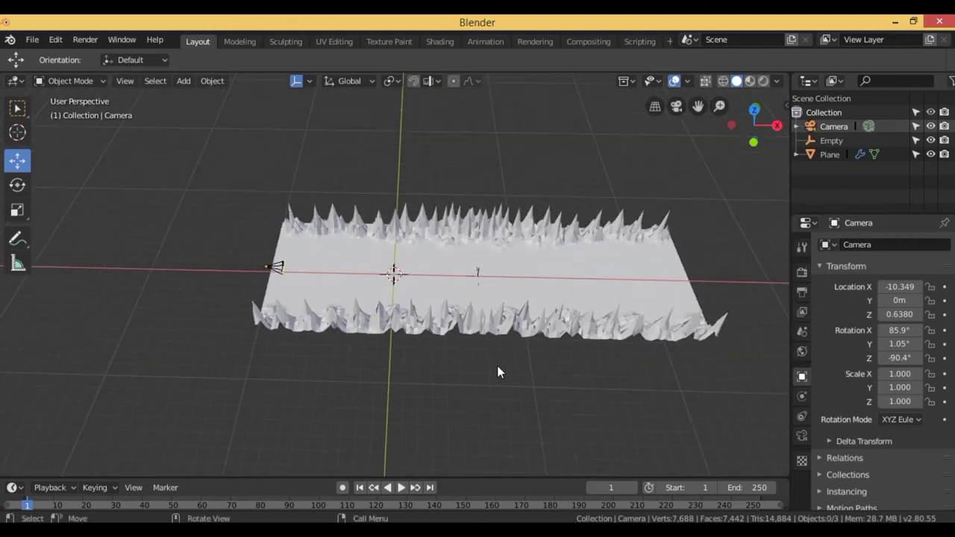
pyautogui.moveTo(496, 379); pyautogui.dragTo(500, 340, button='middle')
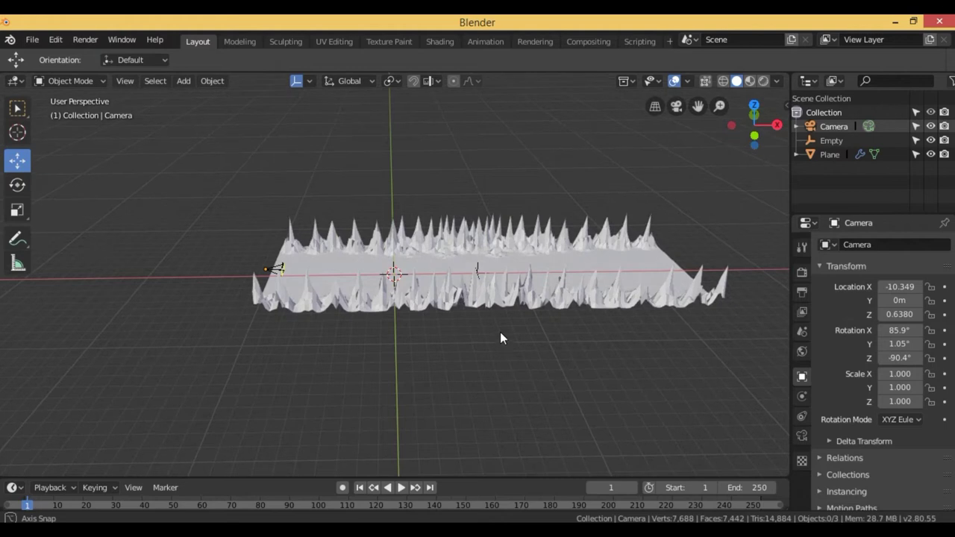
pyautogui.moveTo(500, 333); pyautogui.dragTo(502, 336, button='middle')
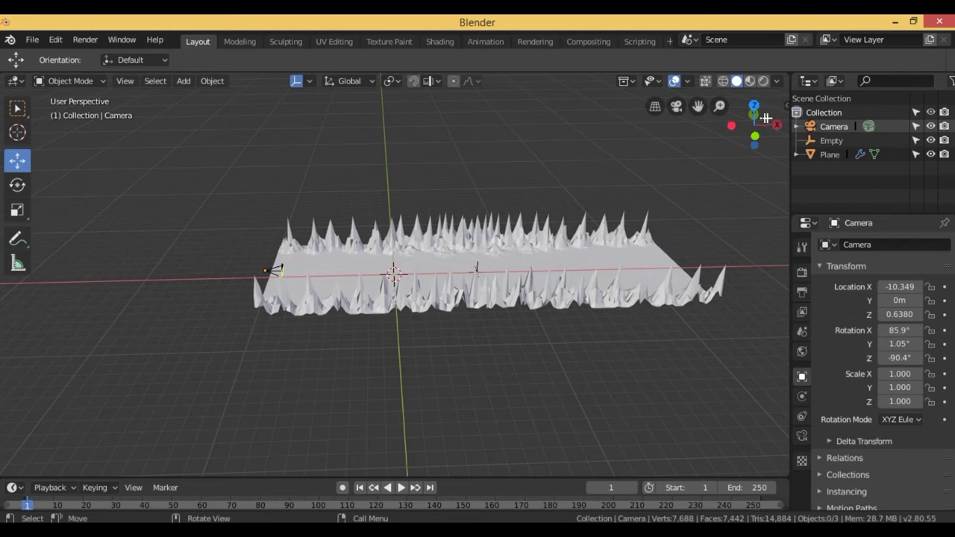
pyautogui.click(832, 128)
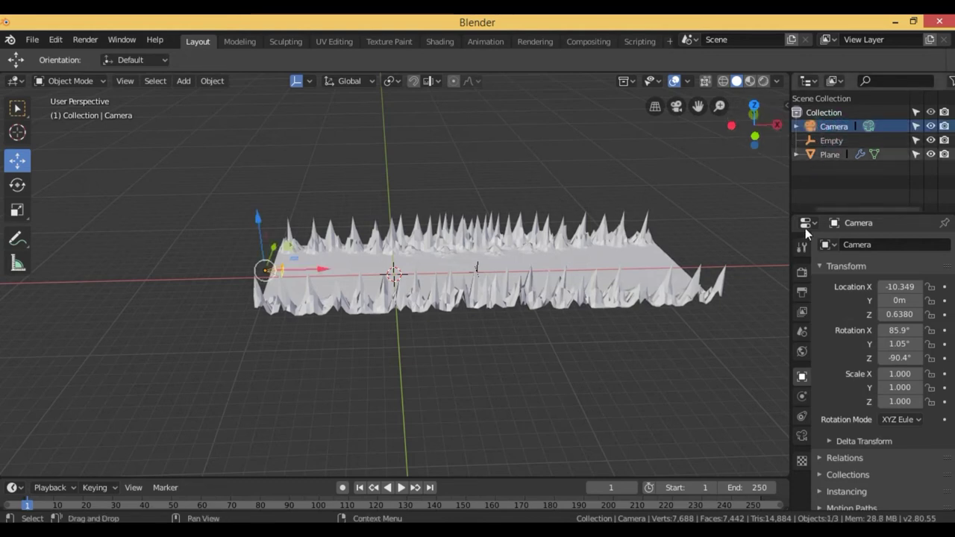
pyautogui.click(803, 397)
pyautogui.click(802, 377)
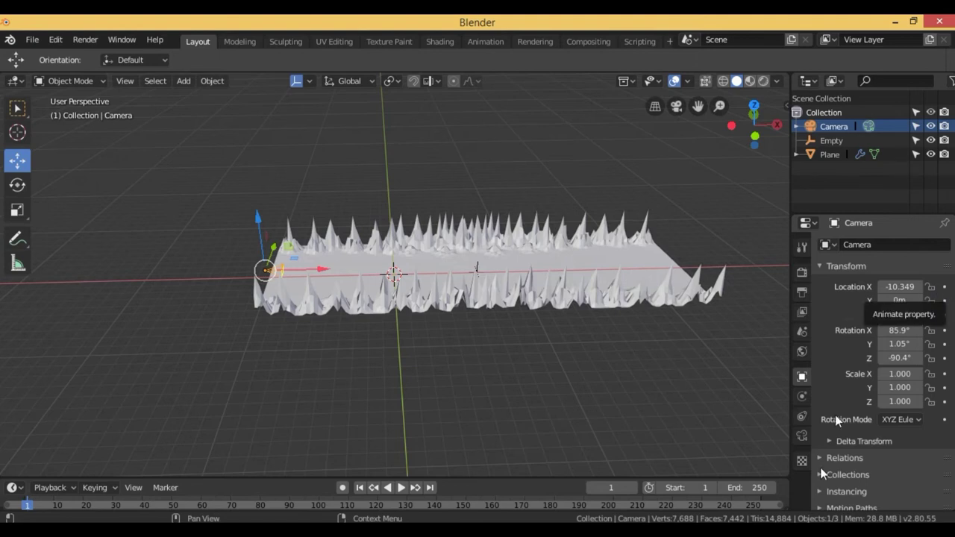
pyautogui.click(761, 487)
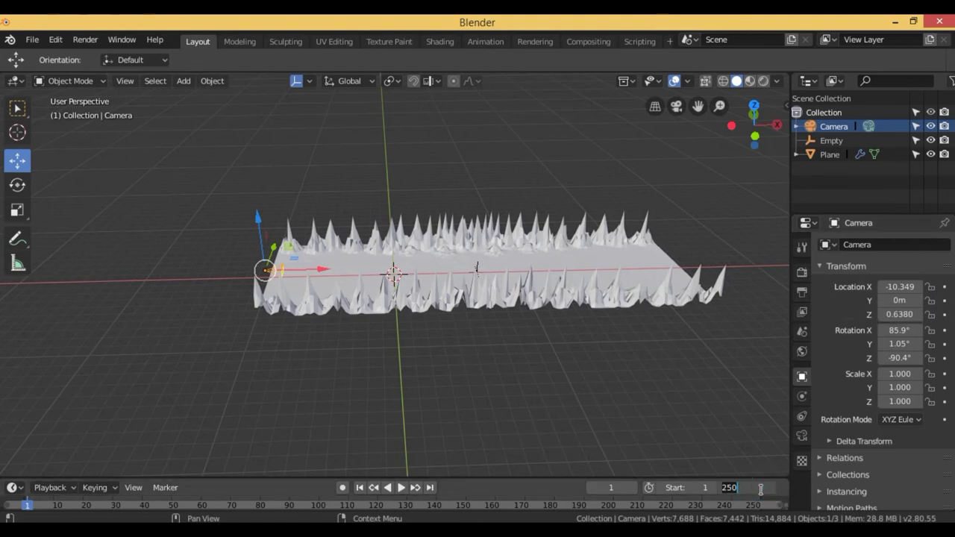
# Step: Set the animation end frame to 120 and keyframe the camera's X location at frame 1
pyautogui.press('BackSpace')
pyautogui.press('Return')
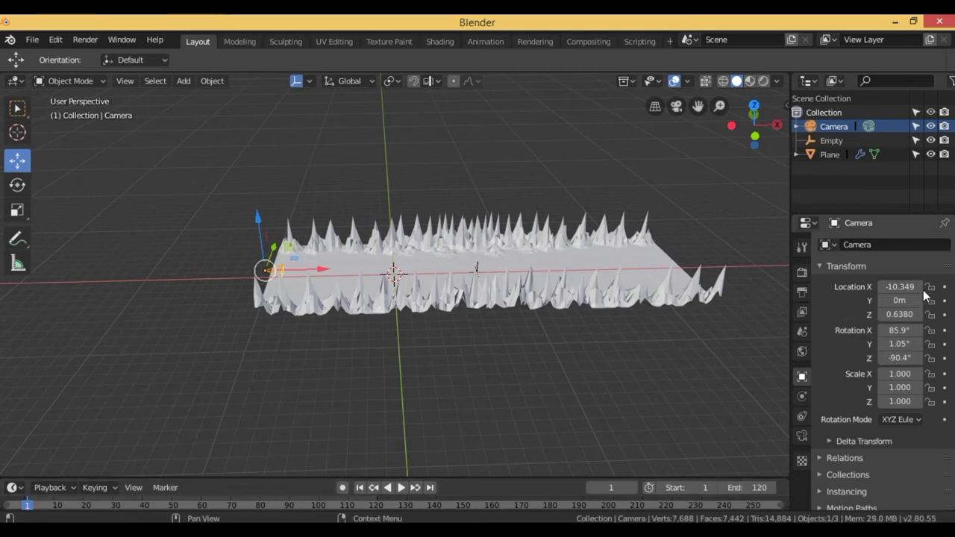
pyautogui.click(944, 287)
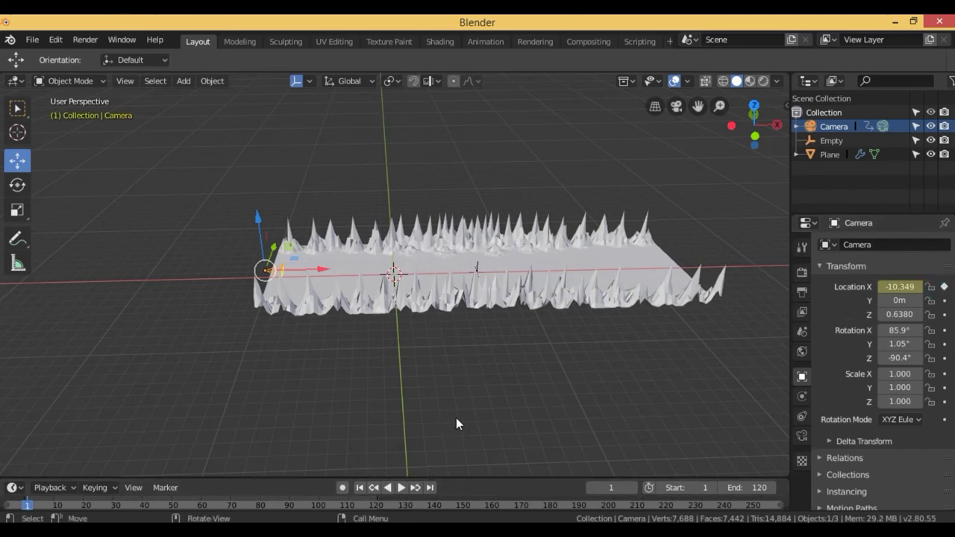
# Step: At frame 120, move the camera to X 23.651 and keyframe its X location
pyautogui.click(430, 487)
pyautogui.moveTo(573, 413); pyautogui.dragTo(551, 421, button='middle')
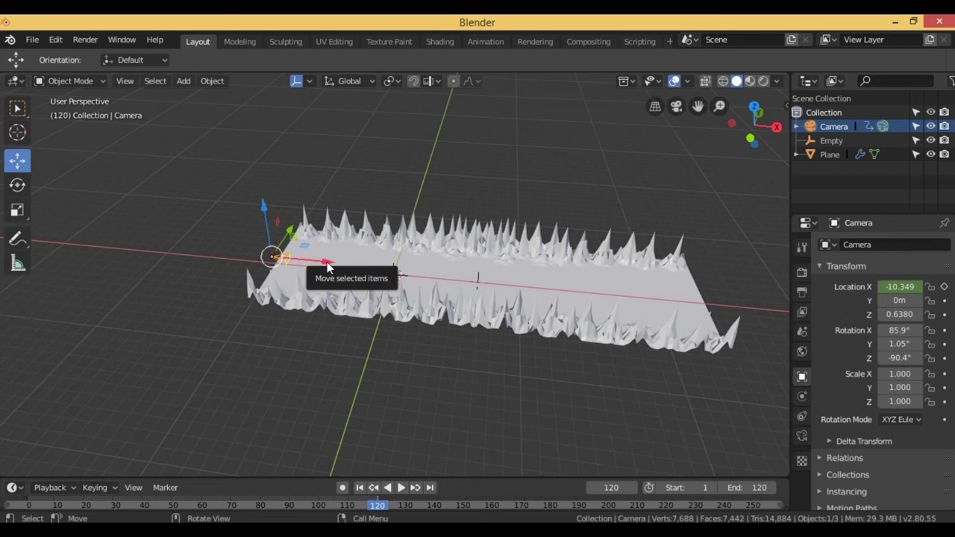
pyautogui.moveTo(328, 267)
pyautogui.mouseDown()
pyautogui.moveTo(619, 319)
pyautogui.moveTo(748, 327)
pyautogui.mouseUp()
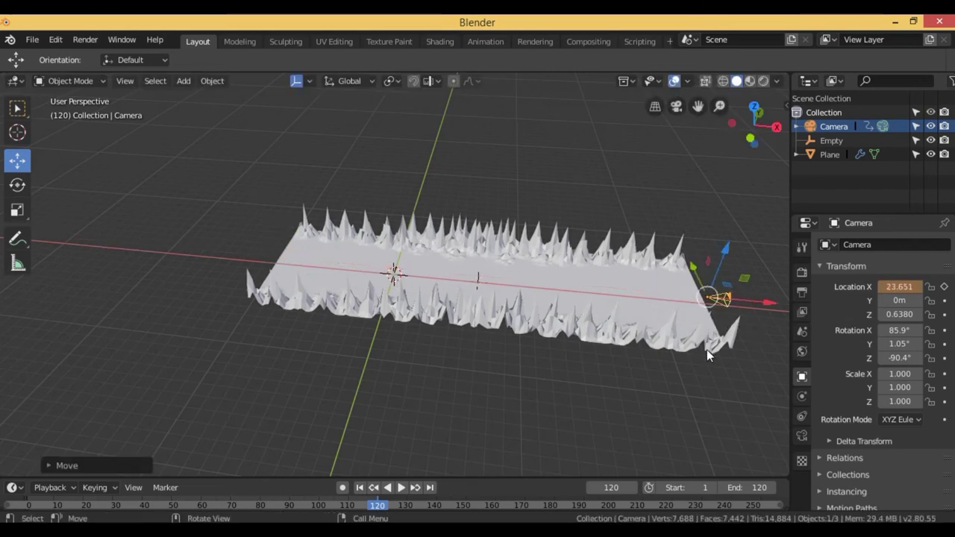
pyautogui.click(944, 287)
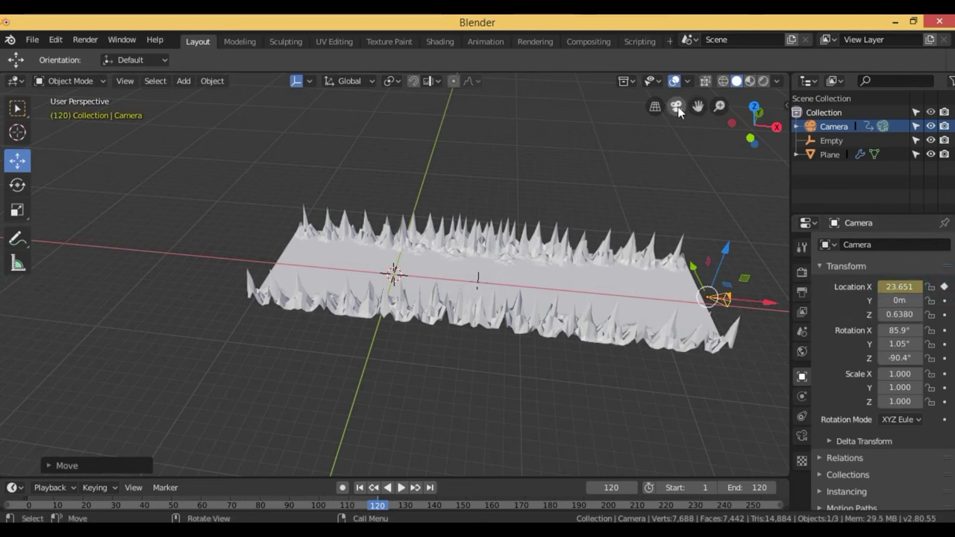
pyautogui.press('space')
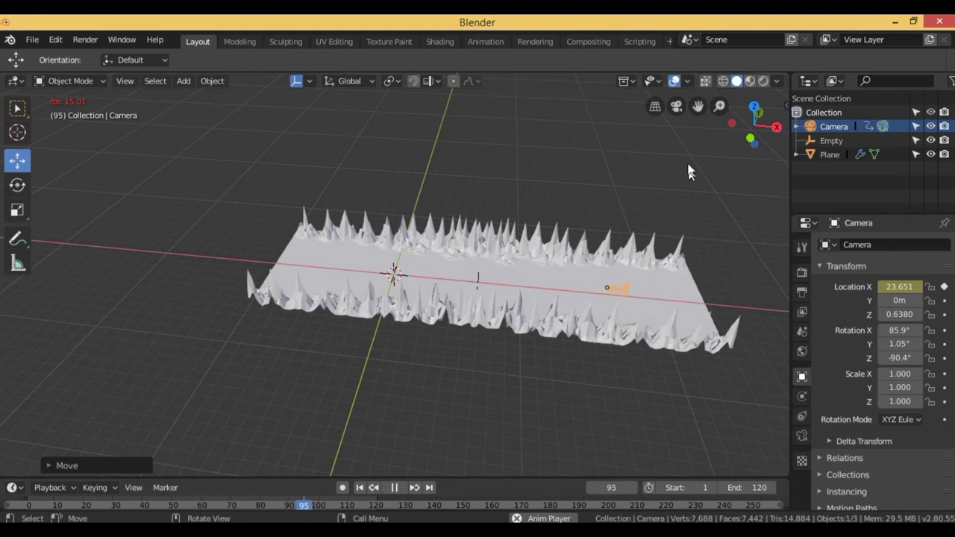
# Step: Watch the 120-frame fly-through from the camera's own view
pyautogui.click(677, 106)
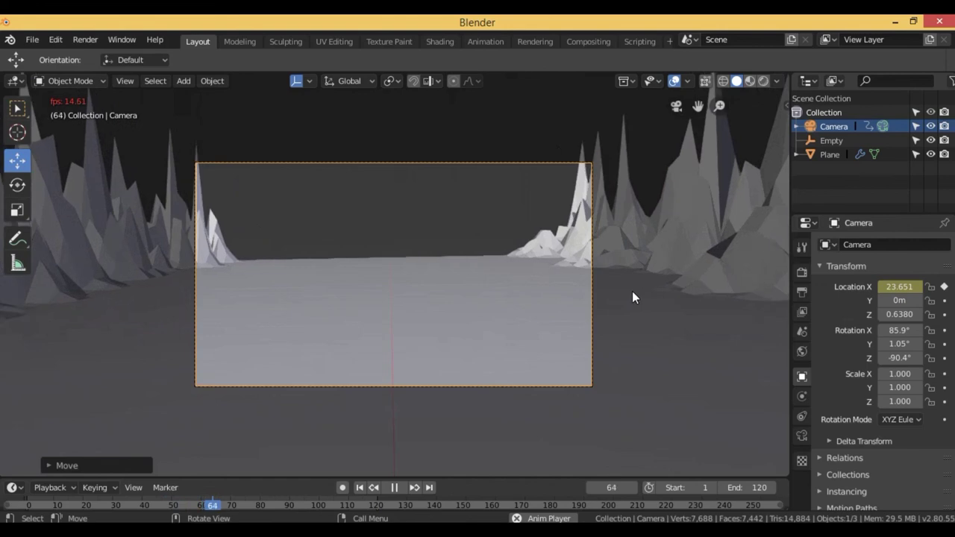
pyautogui.click(803, 520)
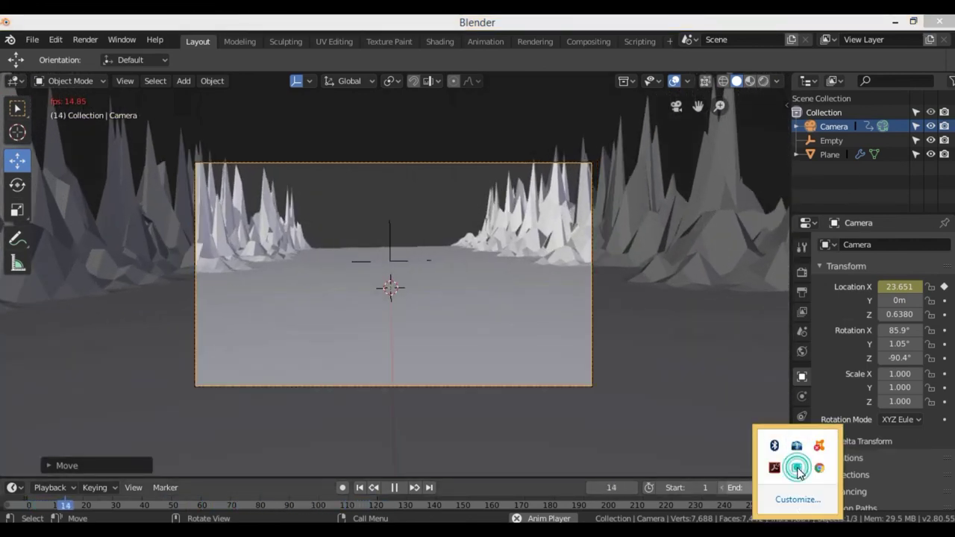
pyautogui.rightClick(796, 470)
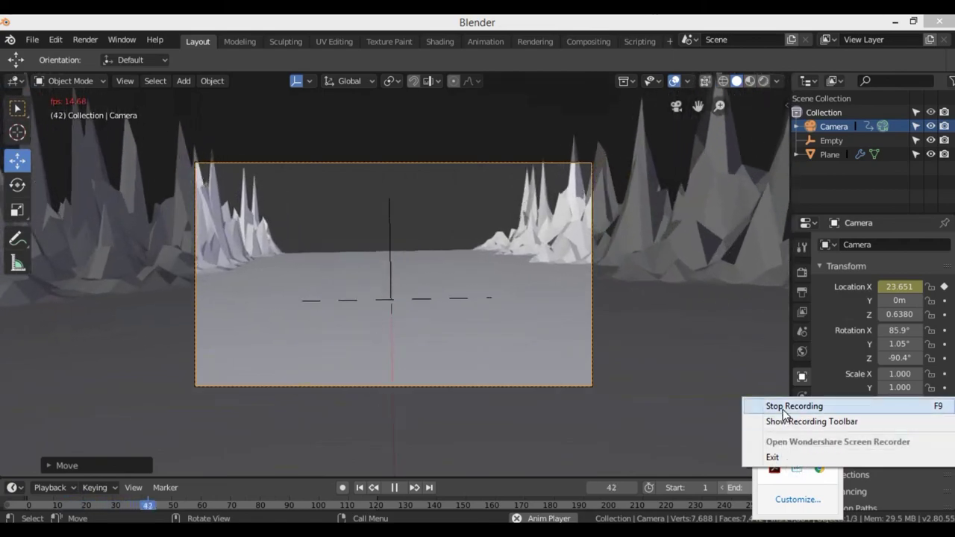
pyautogui.click(783, 406)
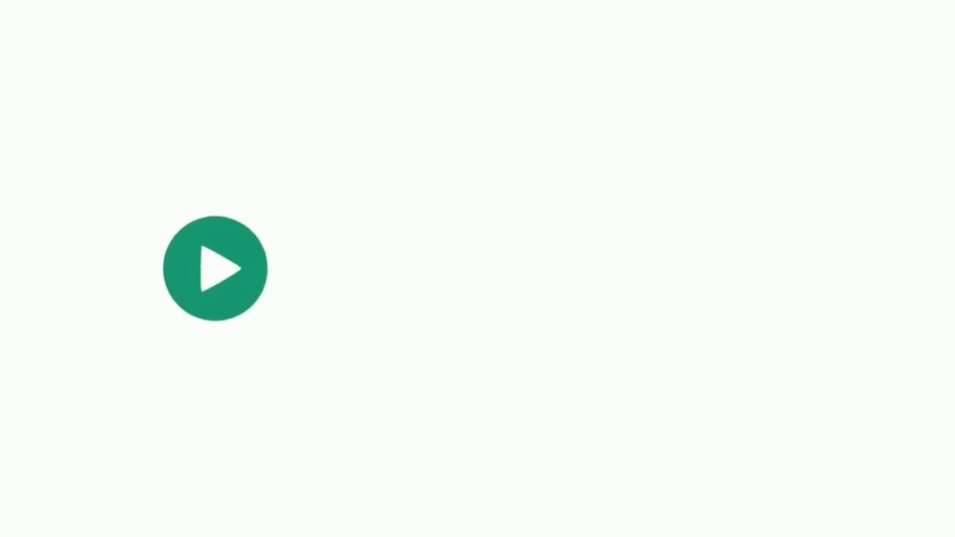